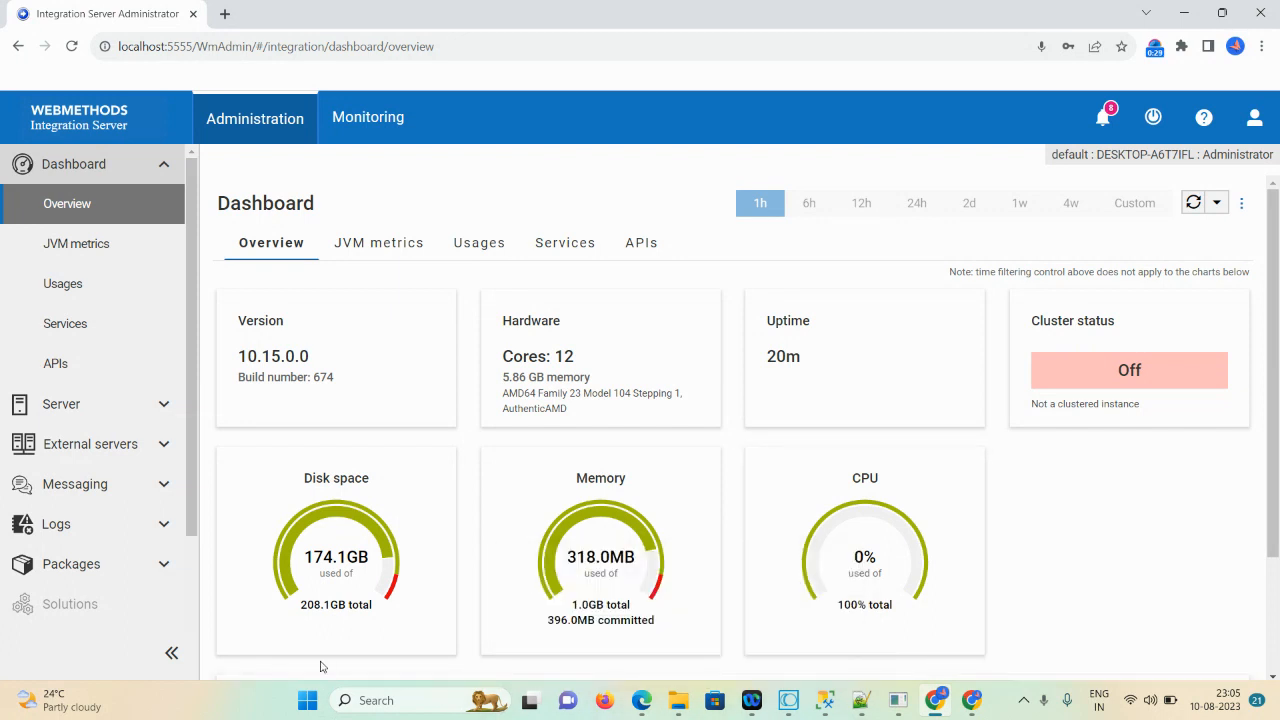
Step: Open the webMethods Adapter for JDBC connections and view the details of adapter:connection
left_click_drag(193, 512, 193, 619)
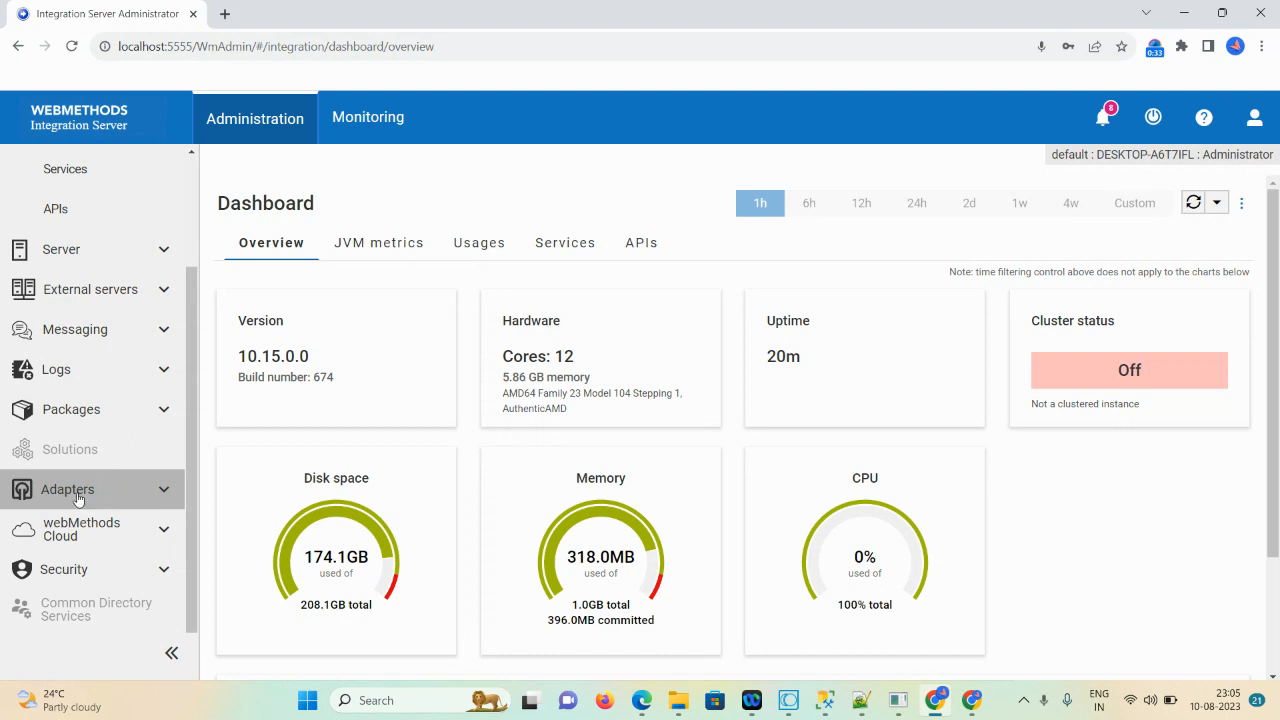
double_click(80, 524)
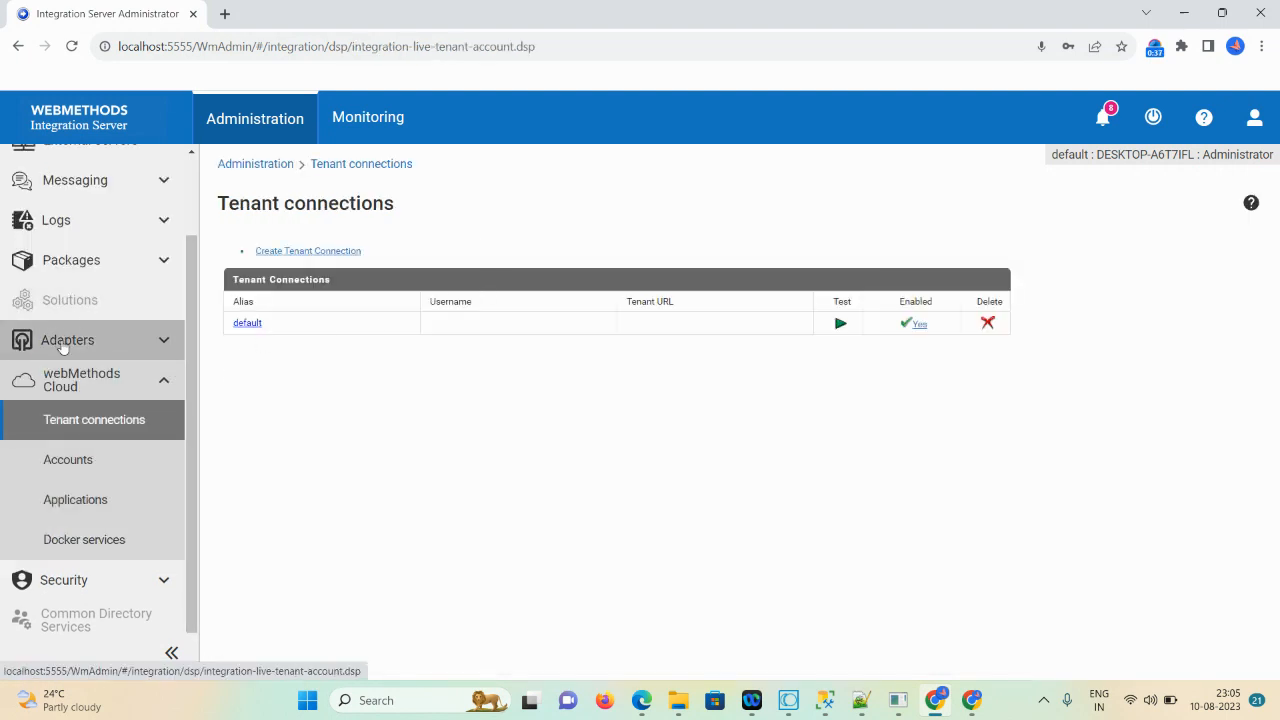
left_click(60, 340)
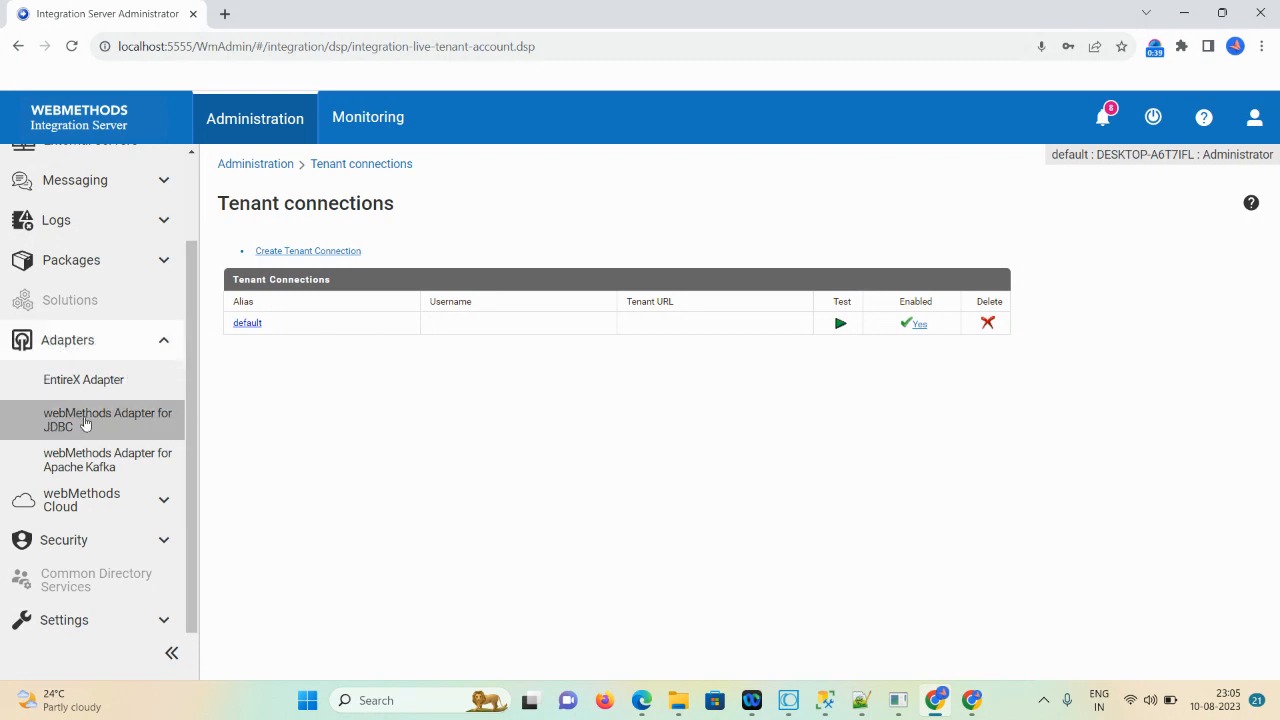
left_click(57, 427)
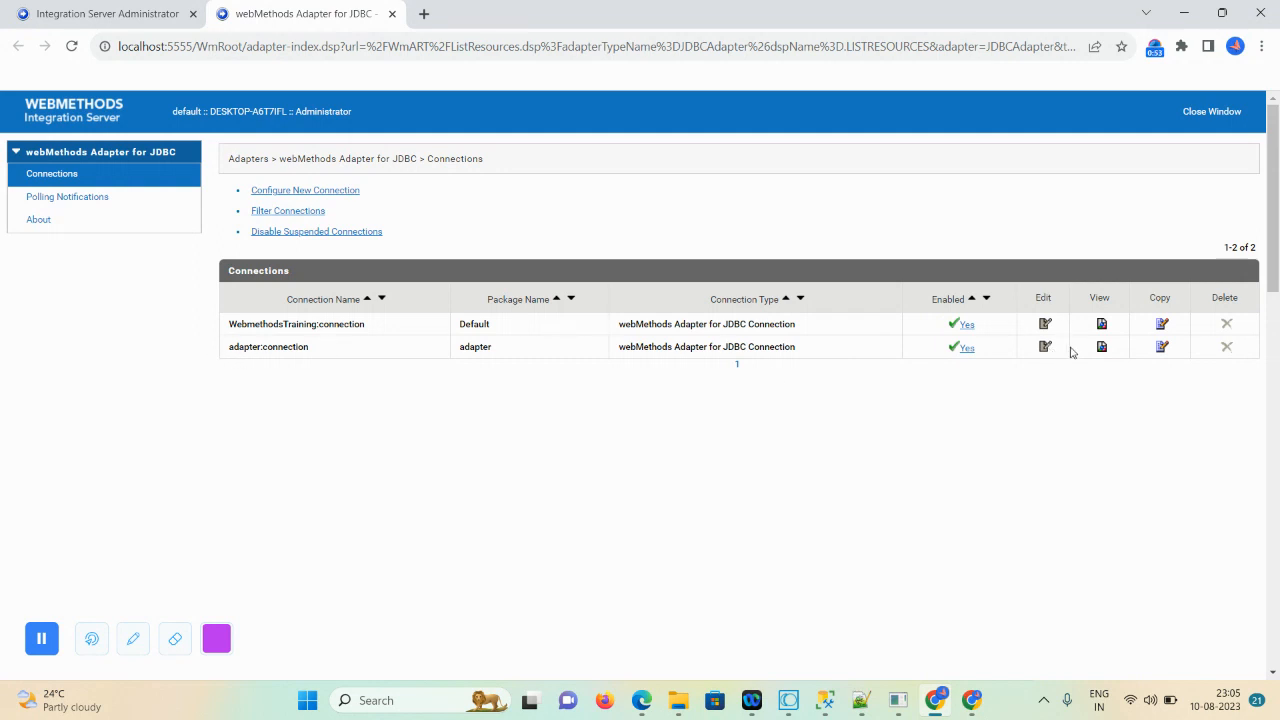
left_click(1101, 348)
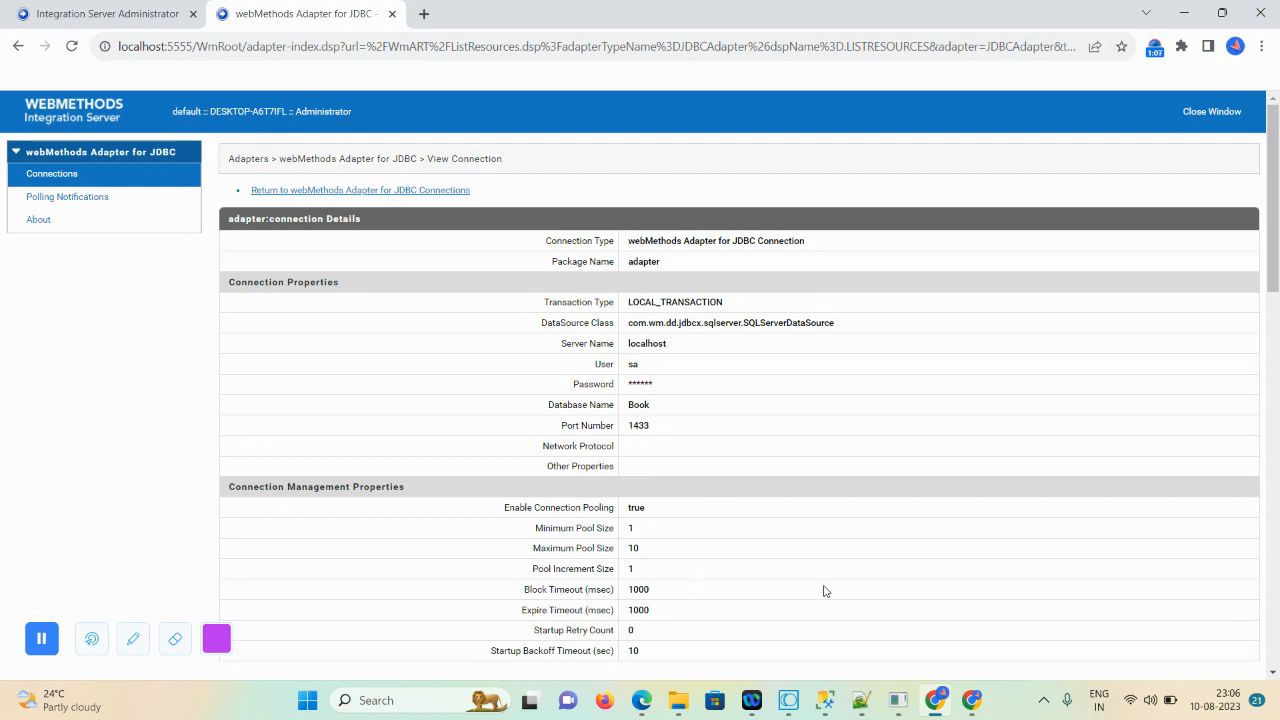
Step: Switch to SQL Server Management Studio and examine the rows of the dbo.book table in the Book database
mouse_move(825, 700)
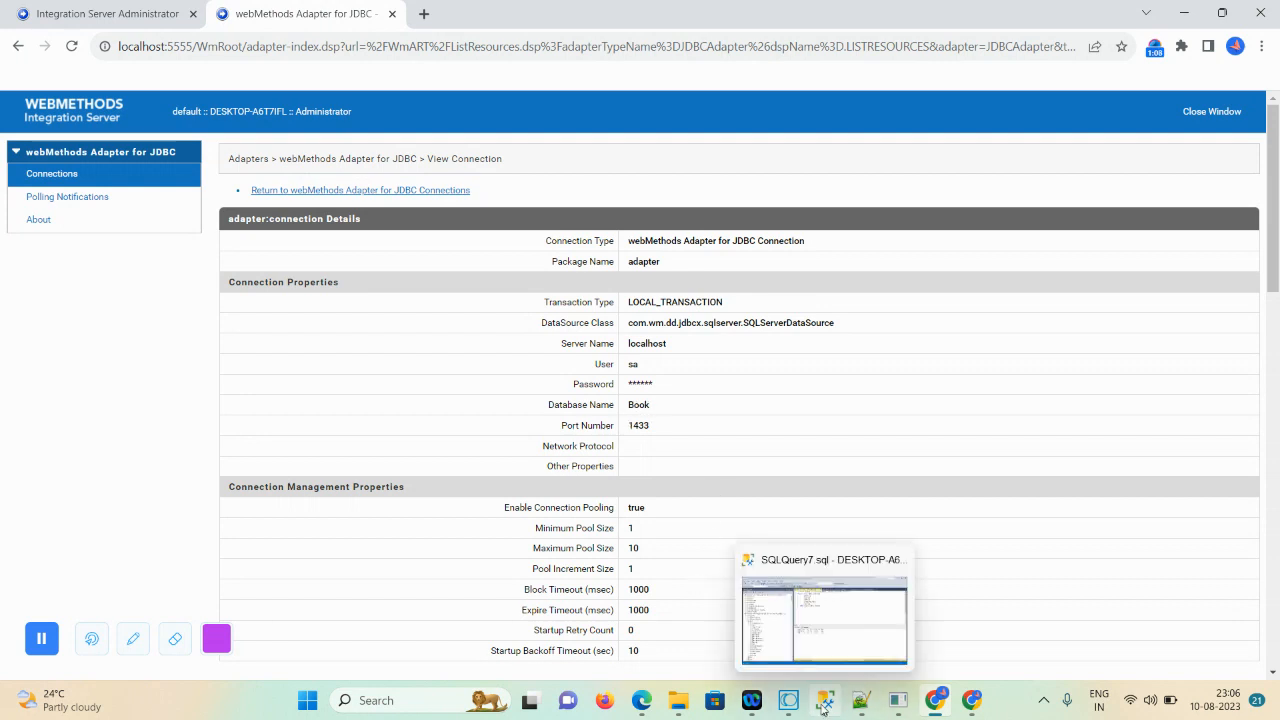
left_click(829, 636)
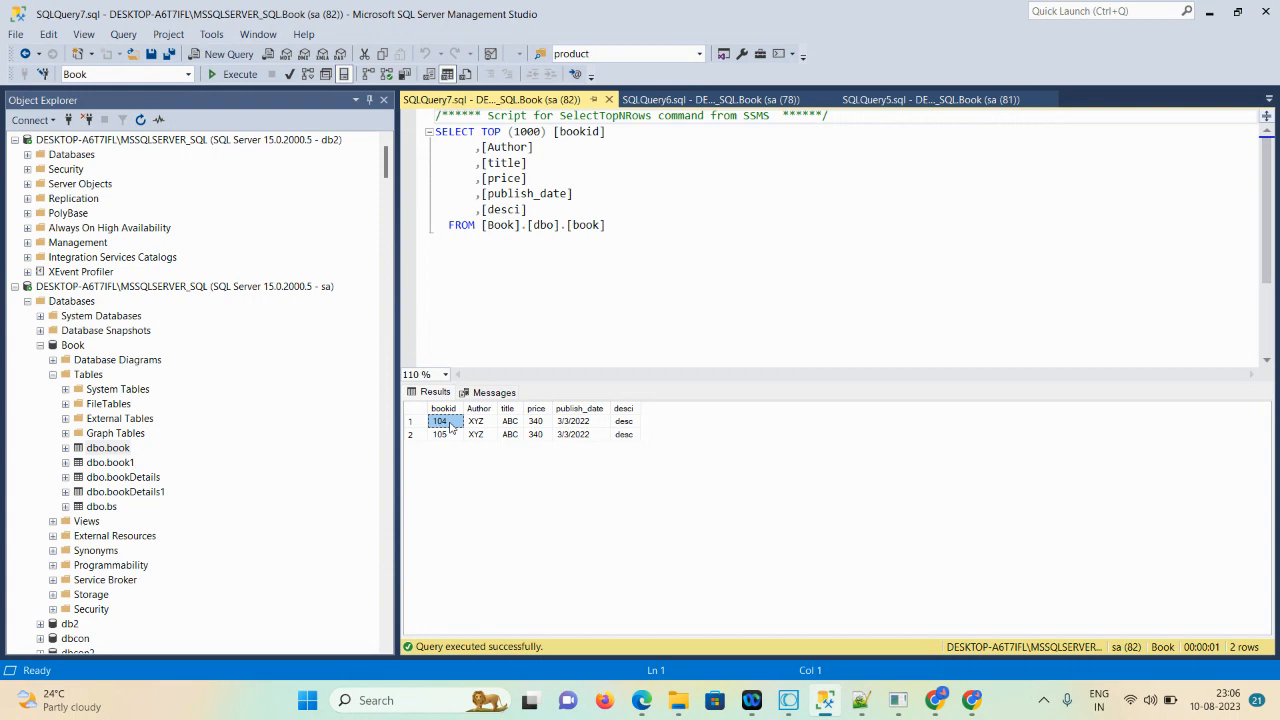
Step: Switch to Software AG Designer and start a new adapter service named delete_adapterService in the adapter package's connection folder
left_click(790, 702)
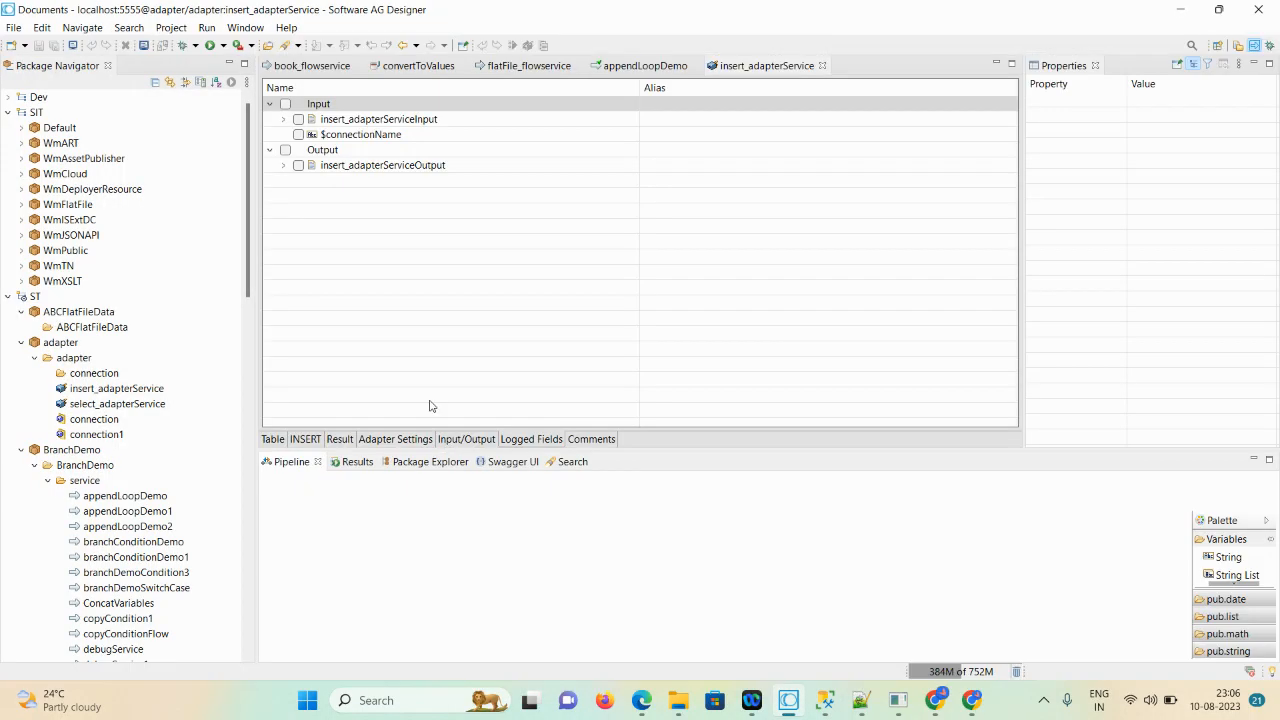
left_click(89, 376)
right_click(89, 376)
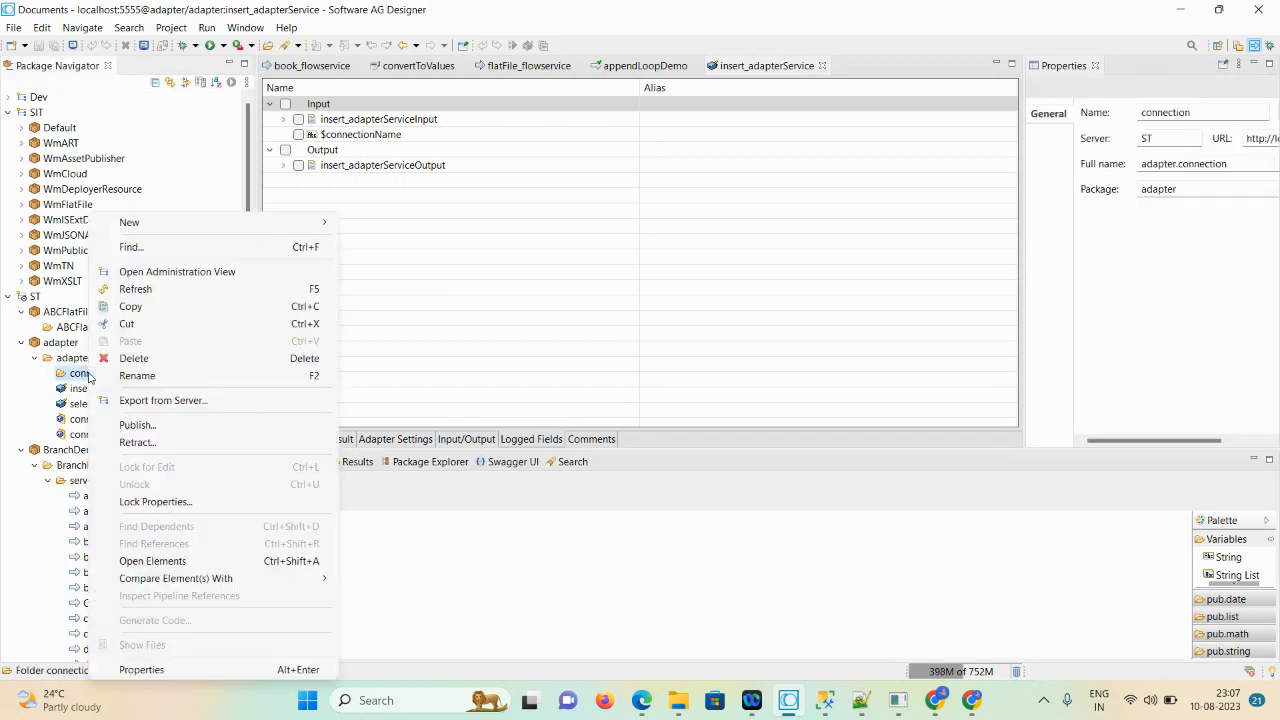
mouse_move(305, 225)
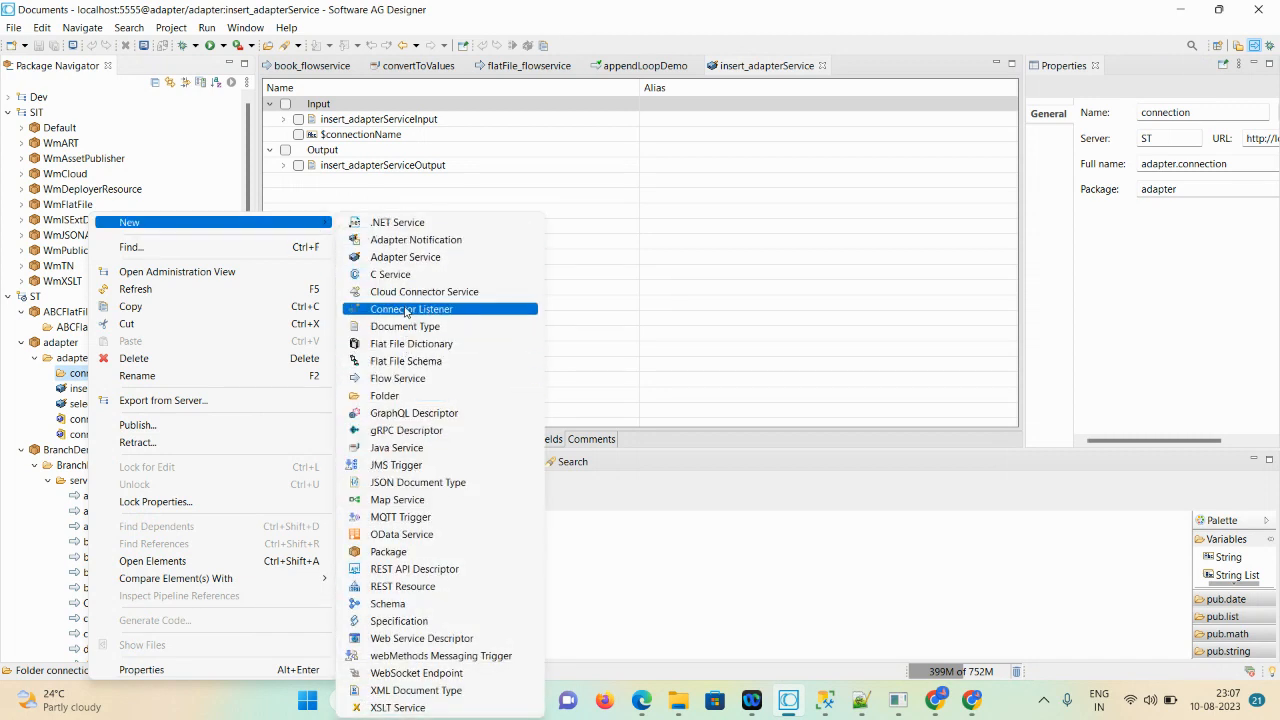
left_click(405, 257)
left_click(510, 393)
key("BackSpace")
key("BackSpace")
key("BackSpace")
type("delete_adapterService")
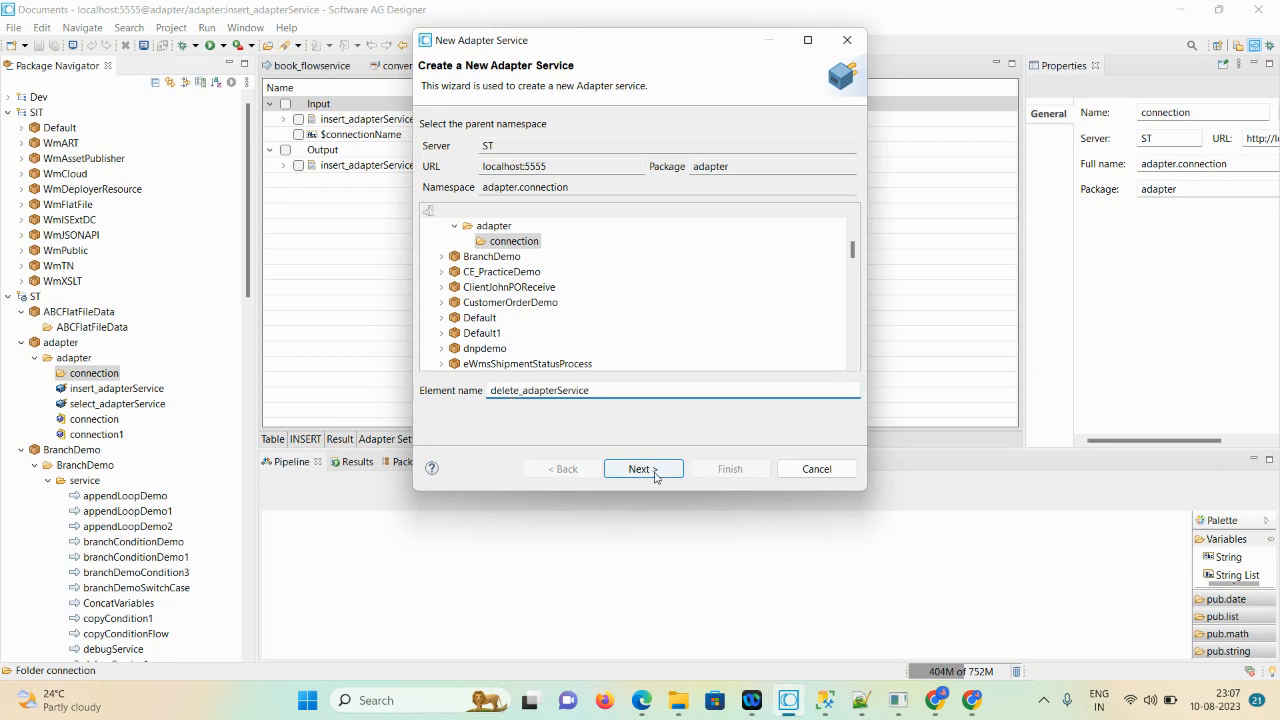
left_click(643, 469)
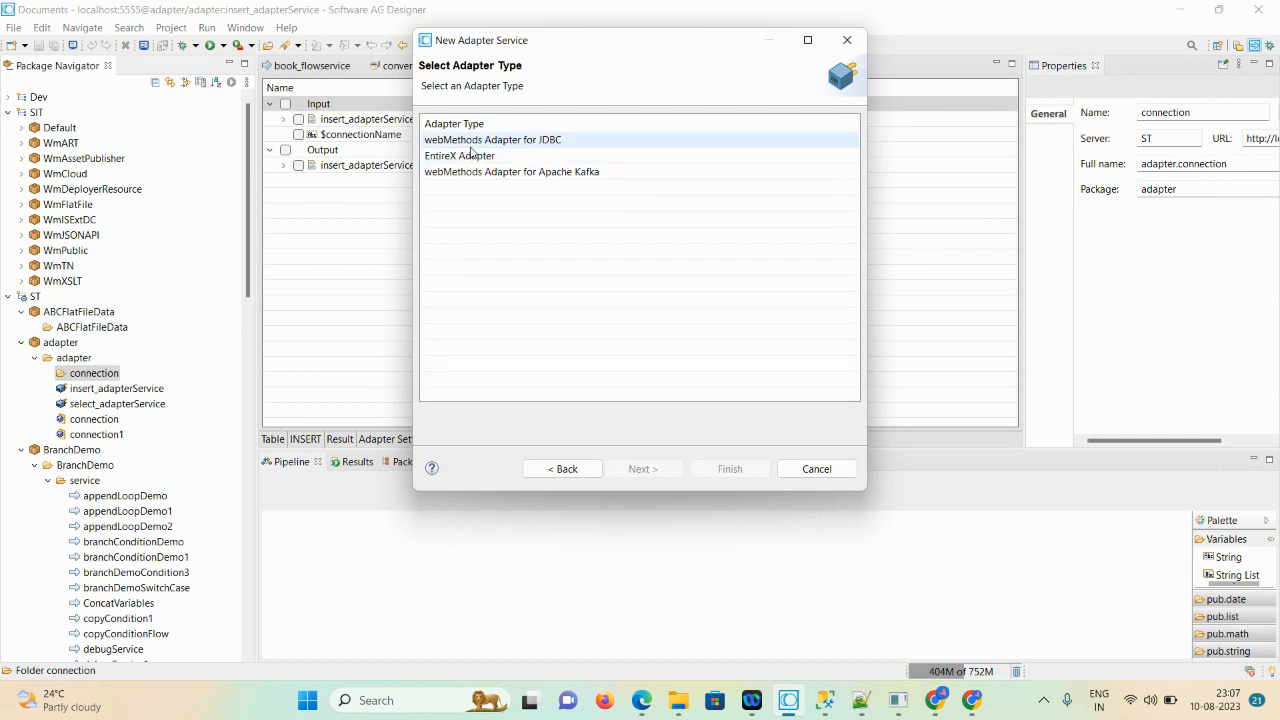
Step: Create the service with webMethods Adapter for JDBC, the adapter:connection alias and the DeleteSQL template
left_click(474, 145)
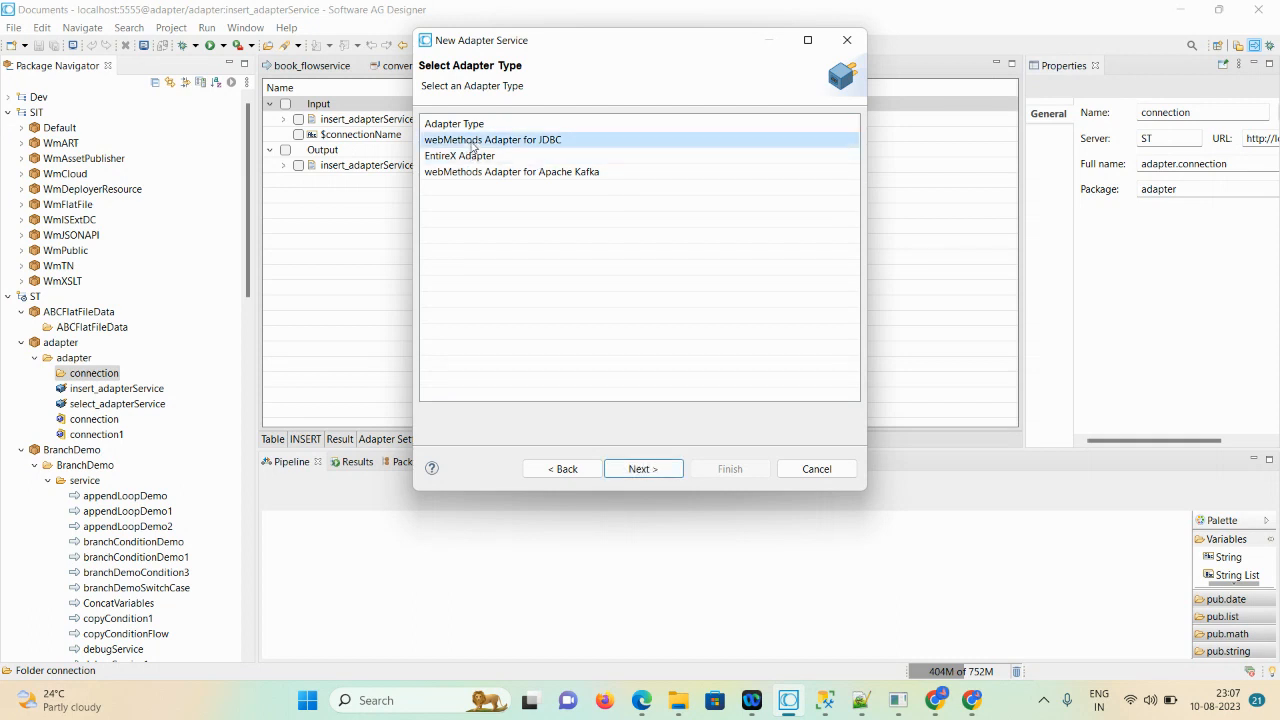
left_click(637, 469)
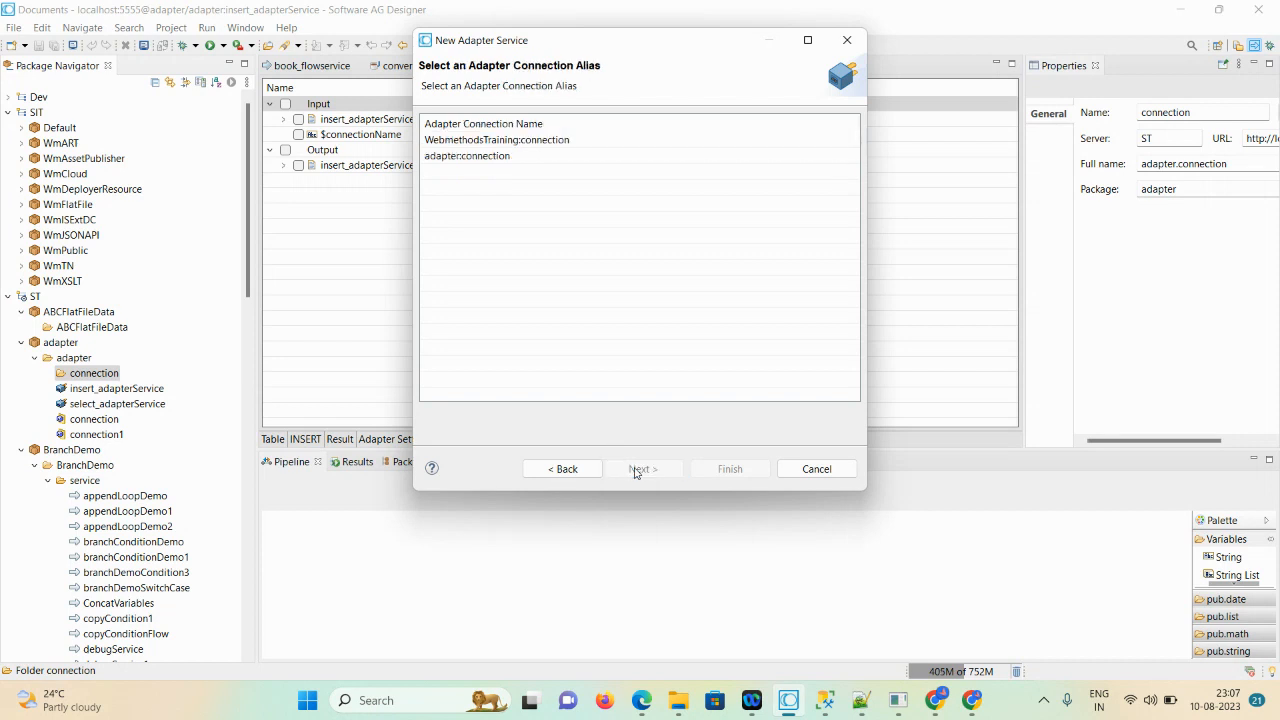
left_click(485, 160)
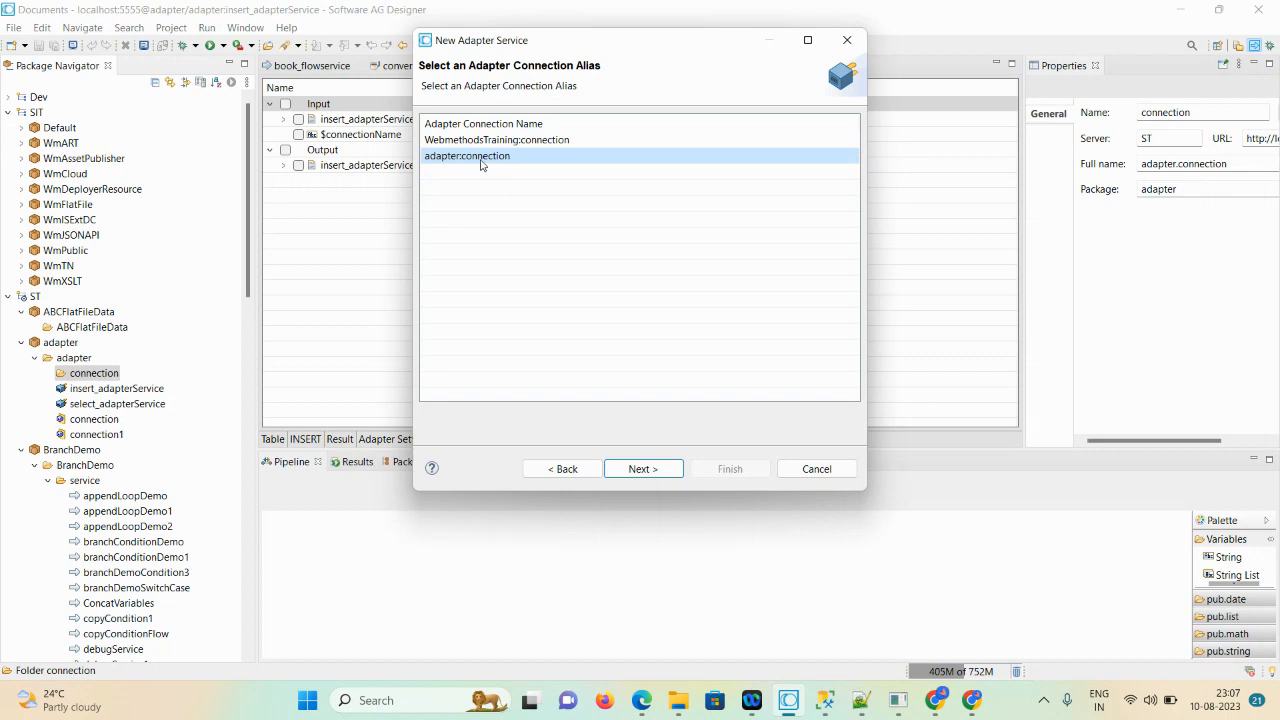
left_click(636, 469)
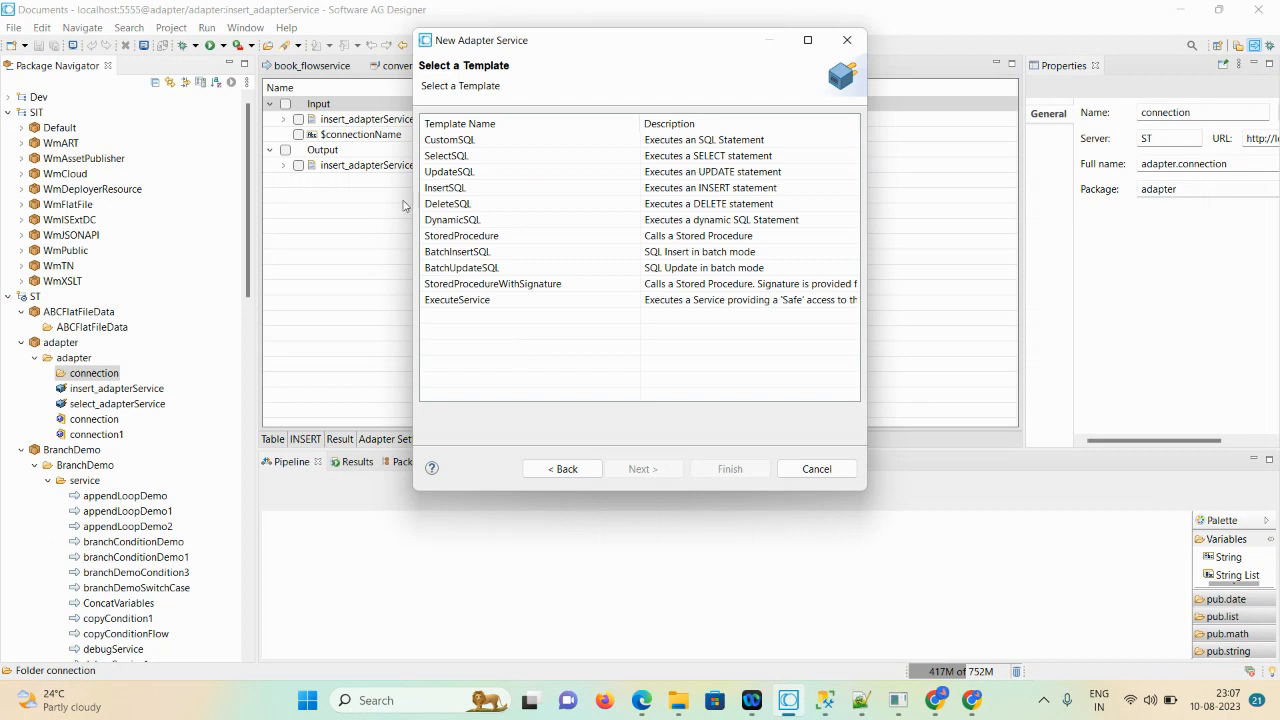
left_click(447, 207)
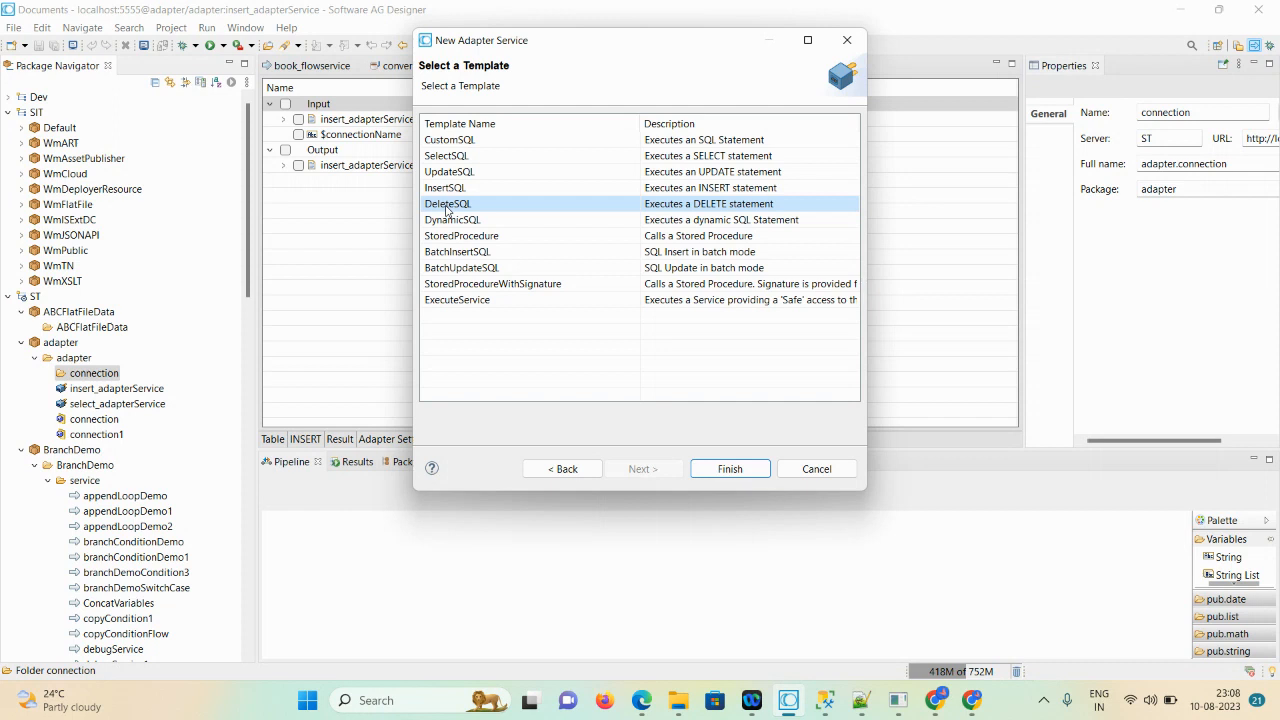
left_click(720, 470)
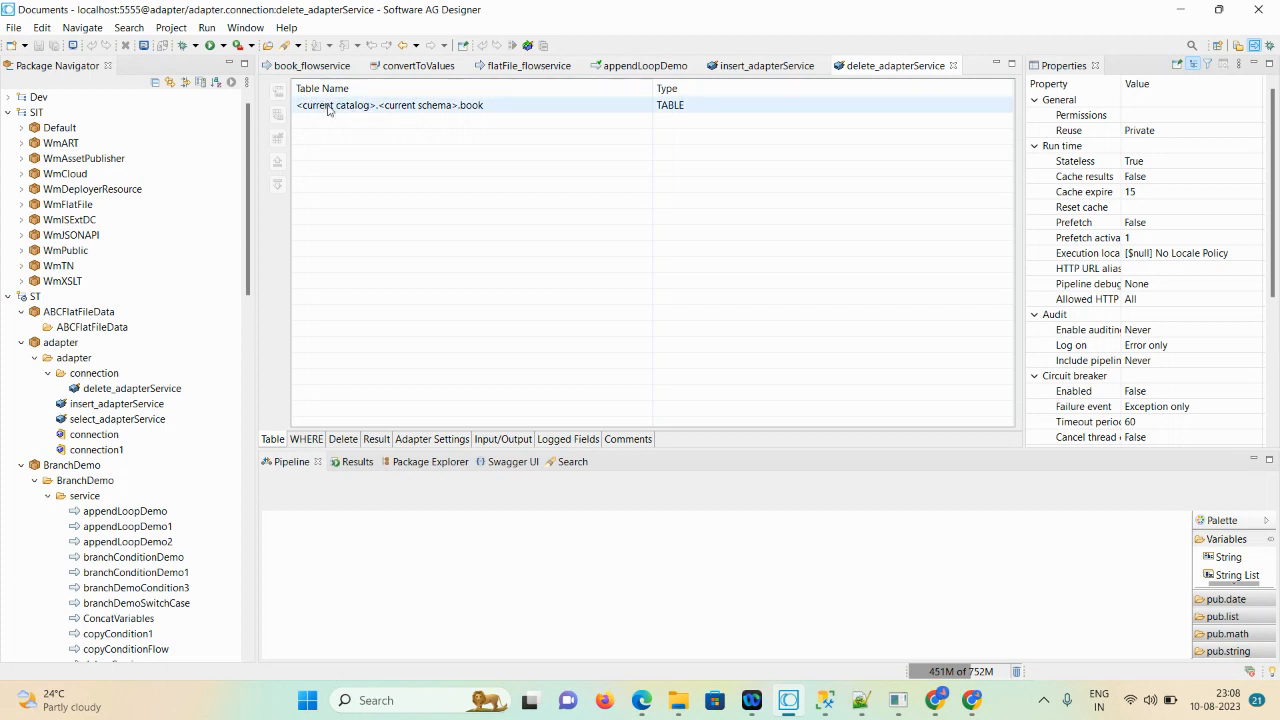
Step: Set the delete service's table to book under the Book catalog's current schema
left_click(589, 107)
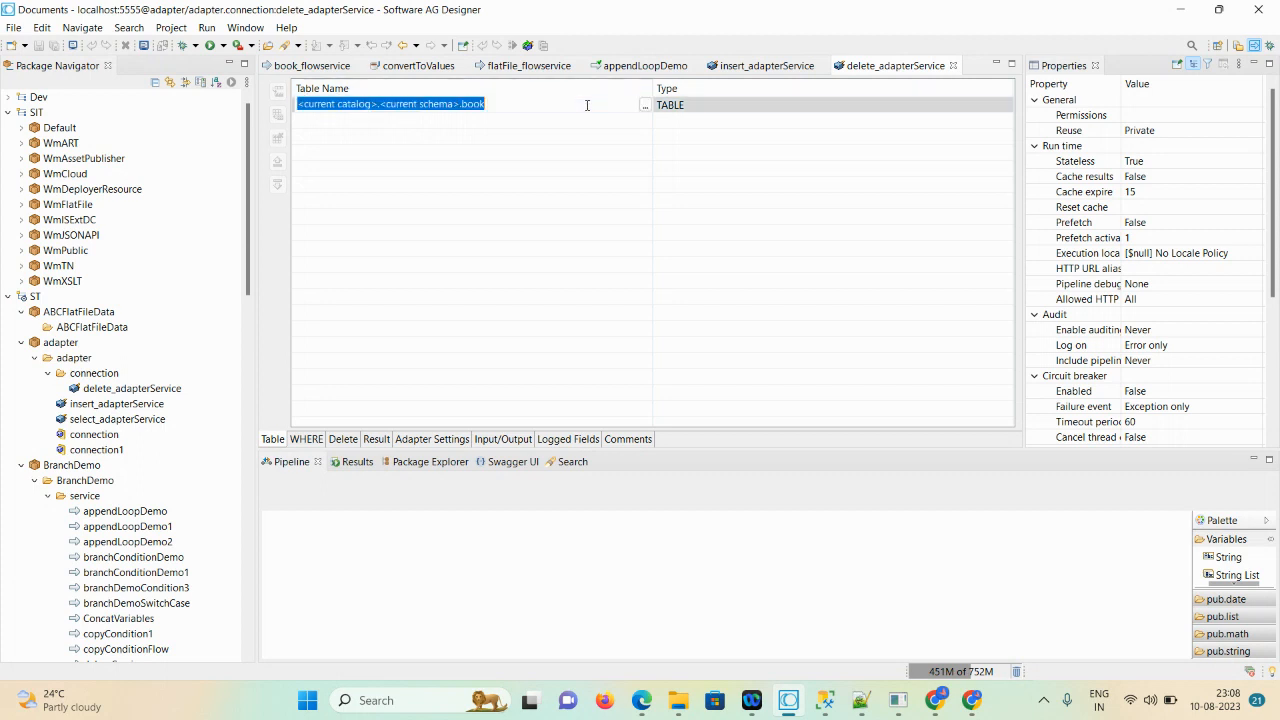
left_click(645, 105)
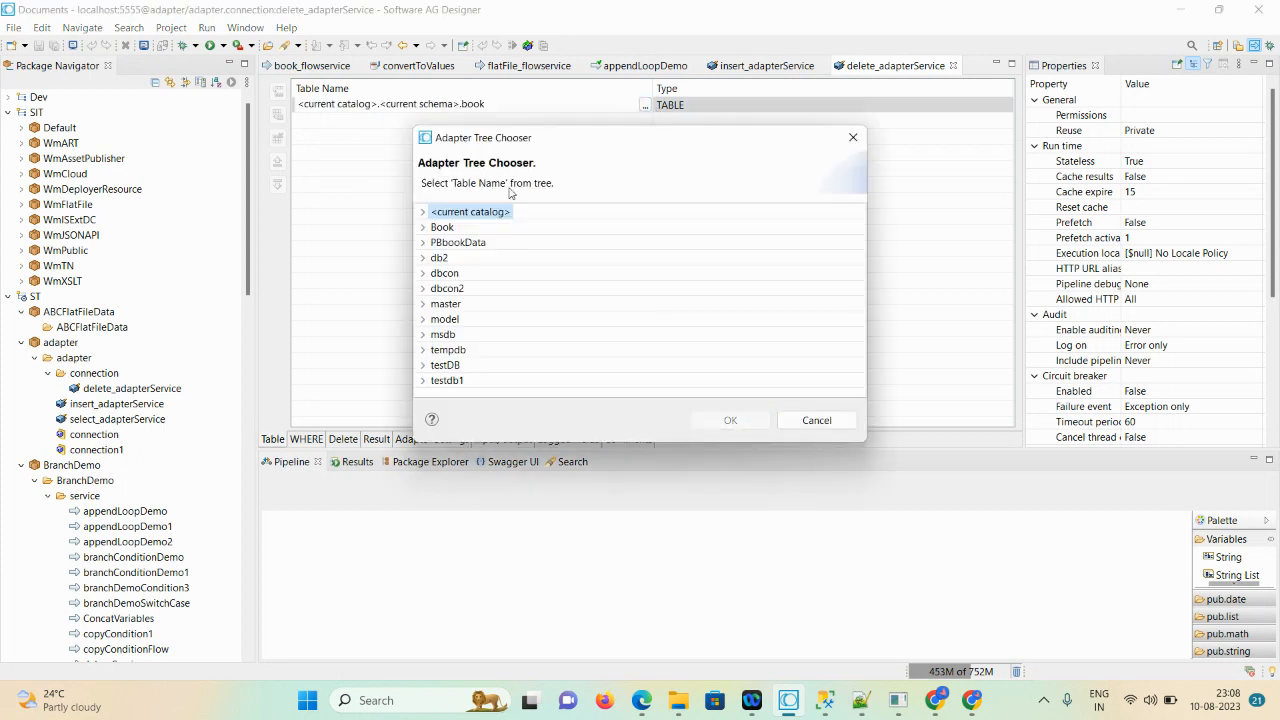
left_click(428, 229)
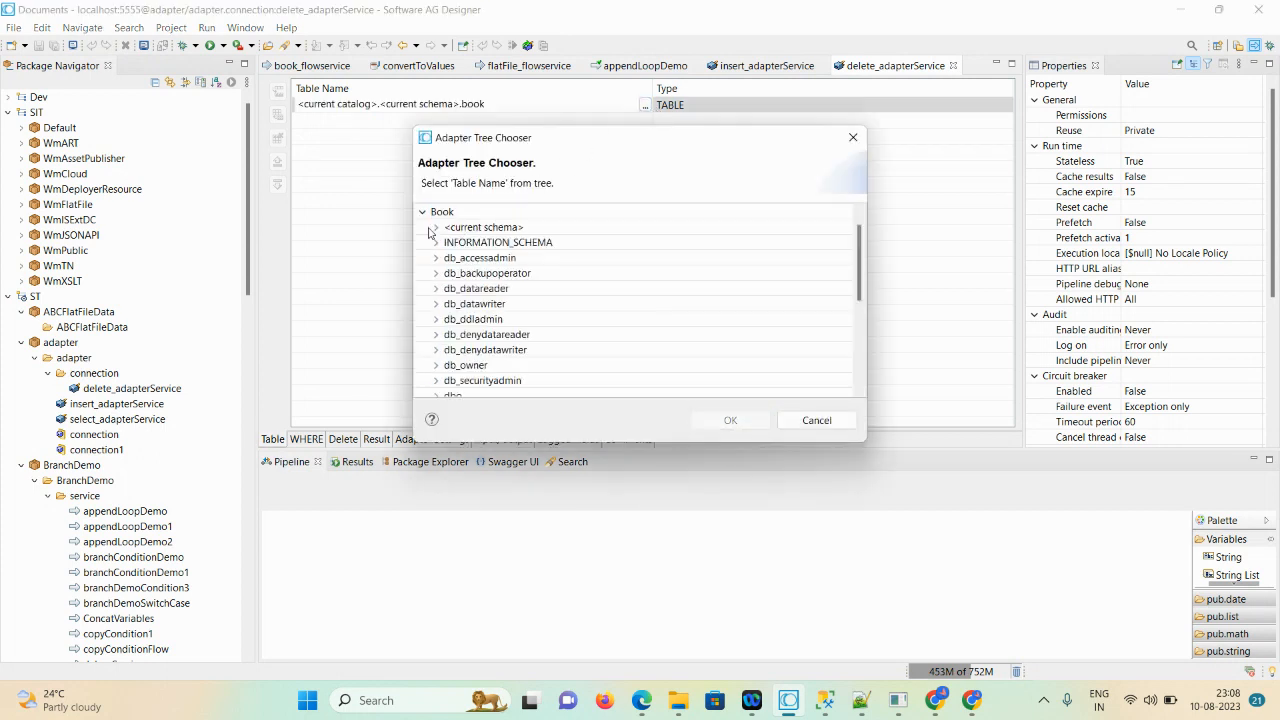
left_click(436, 229)
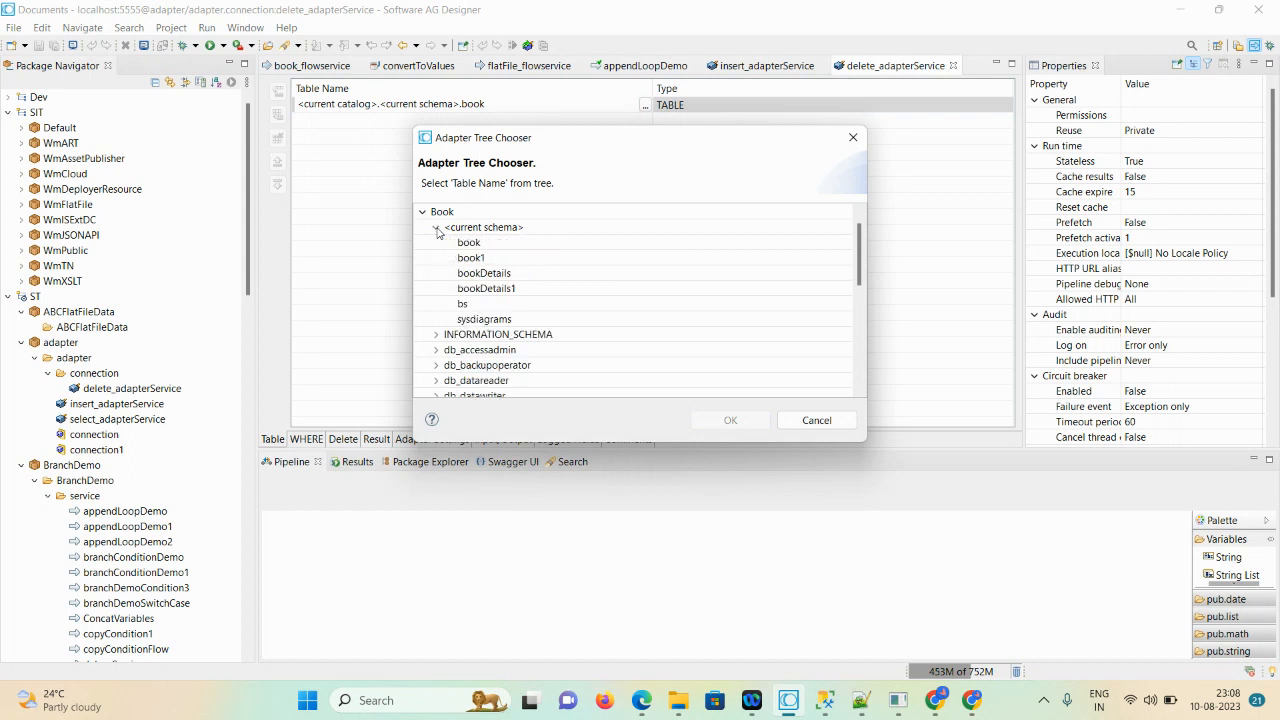
left_click(472, 245)
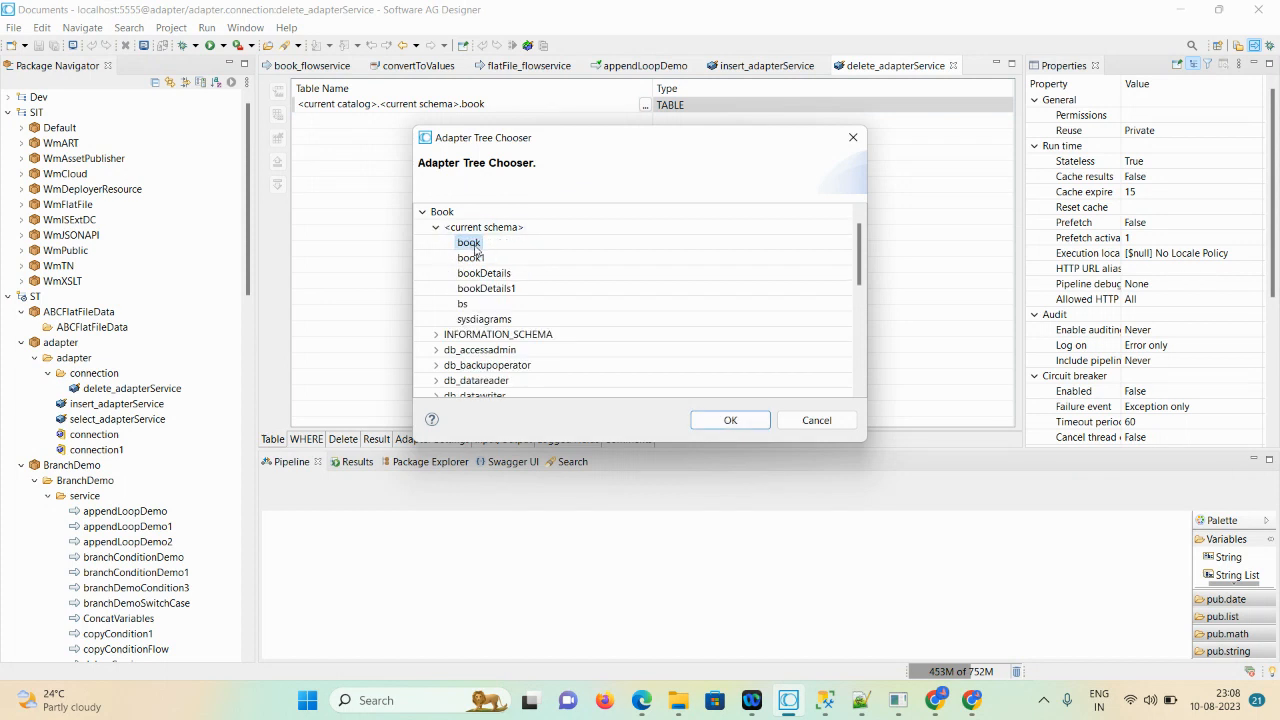
left_click(729, 420)
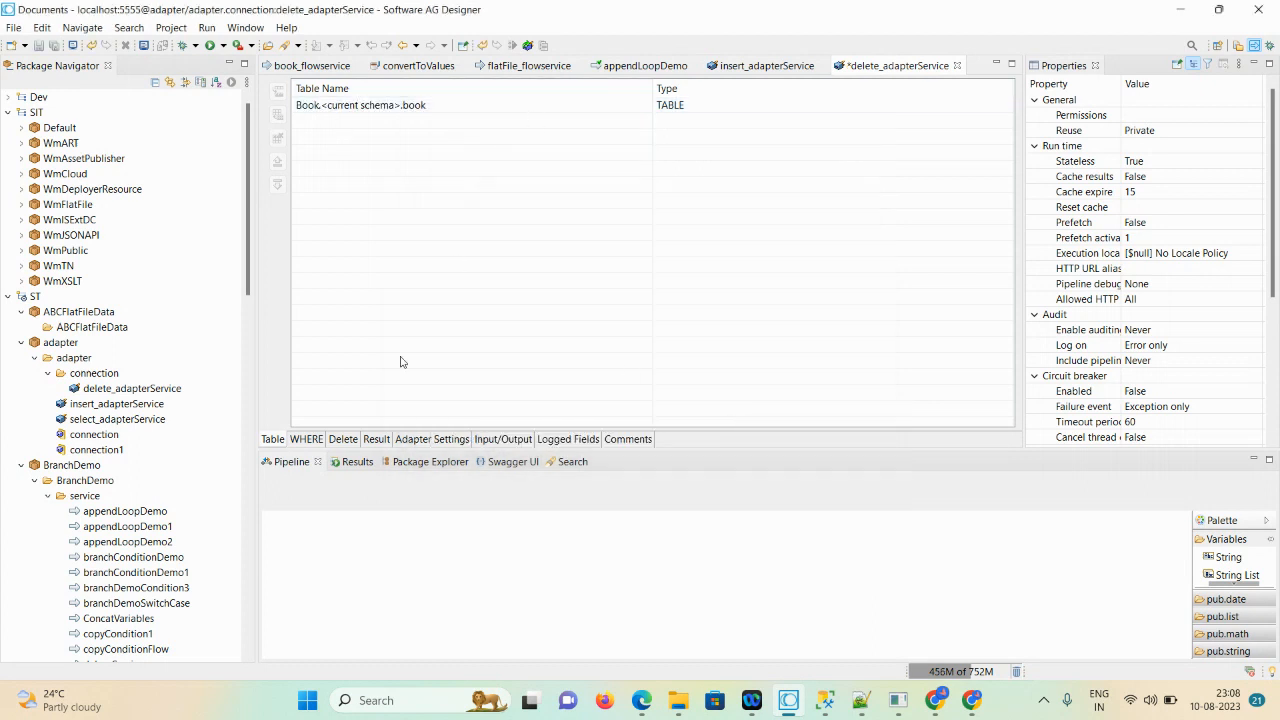
Step: Add a WHERE condition bookid = ? and set its parameter's input field type to java.lang.String
left_click(306, 441)
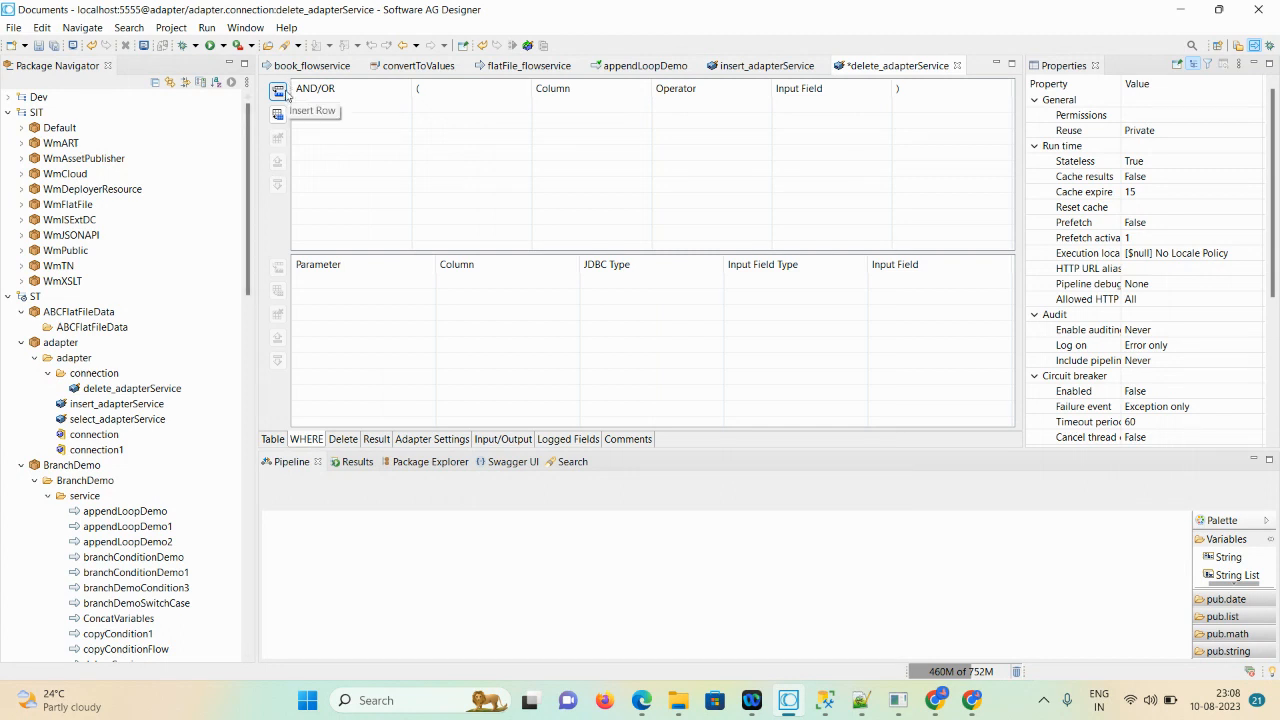
left_click(281, 93)
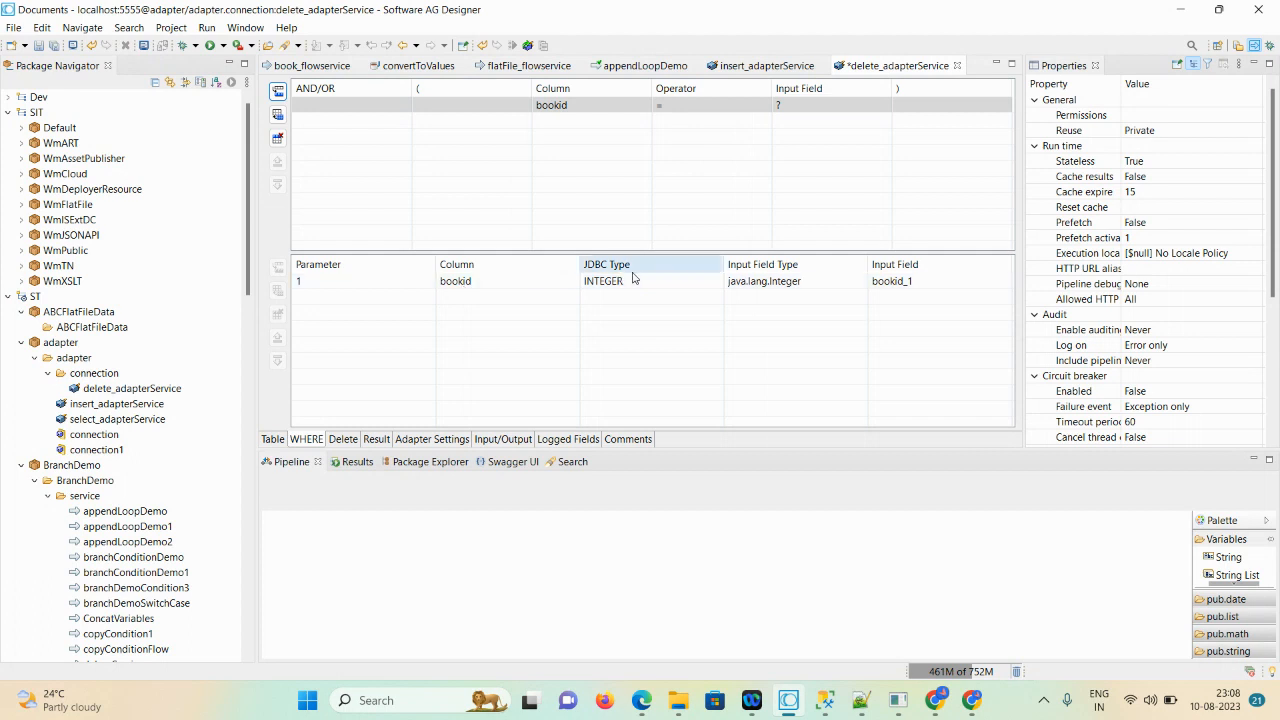
left_click(800, 281)
left_click(813, 280)
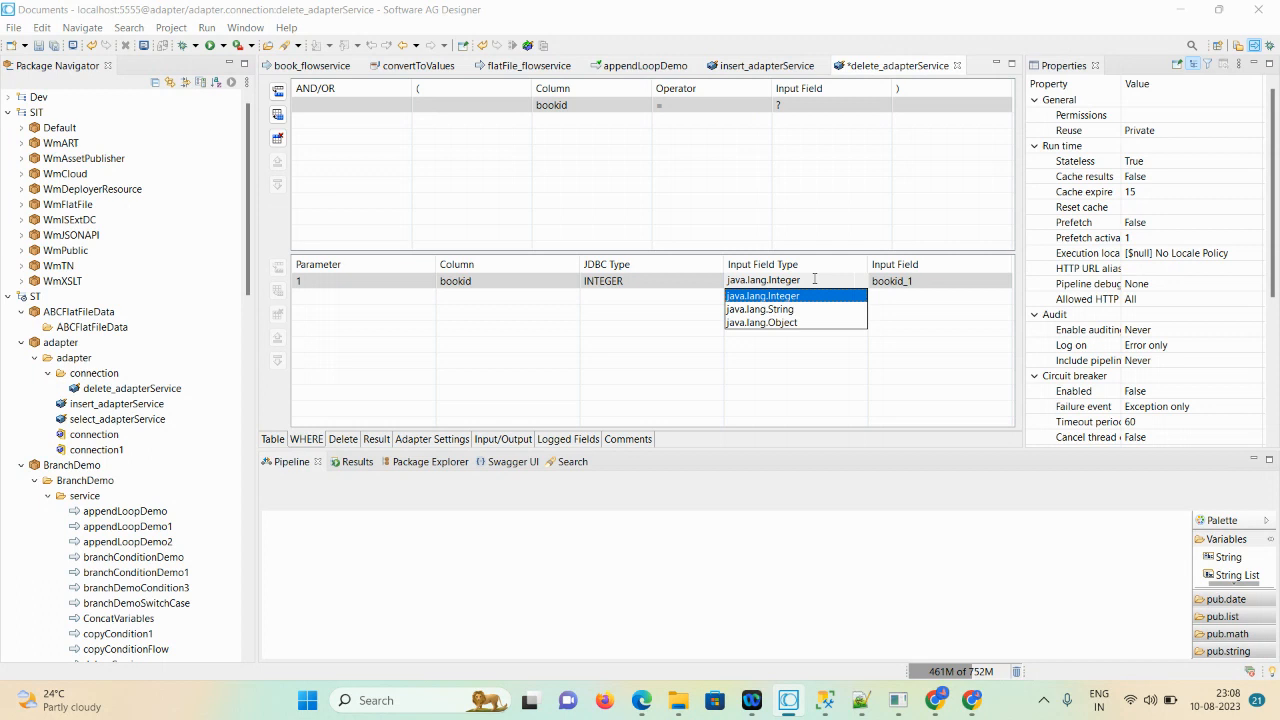
left_click(787, 309)
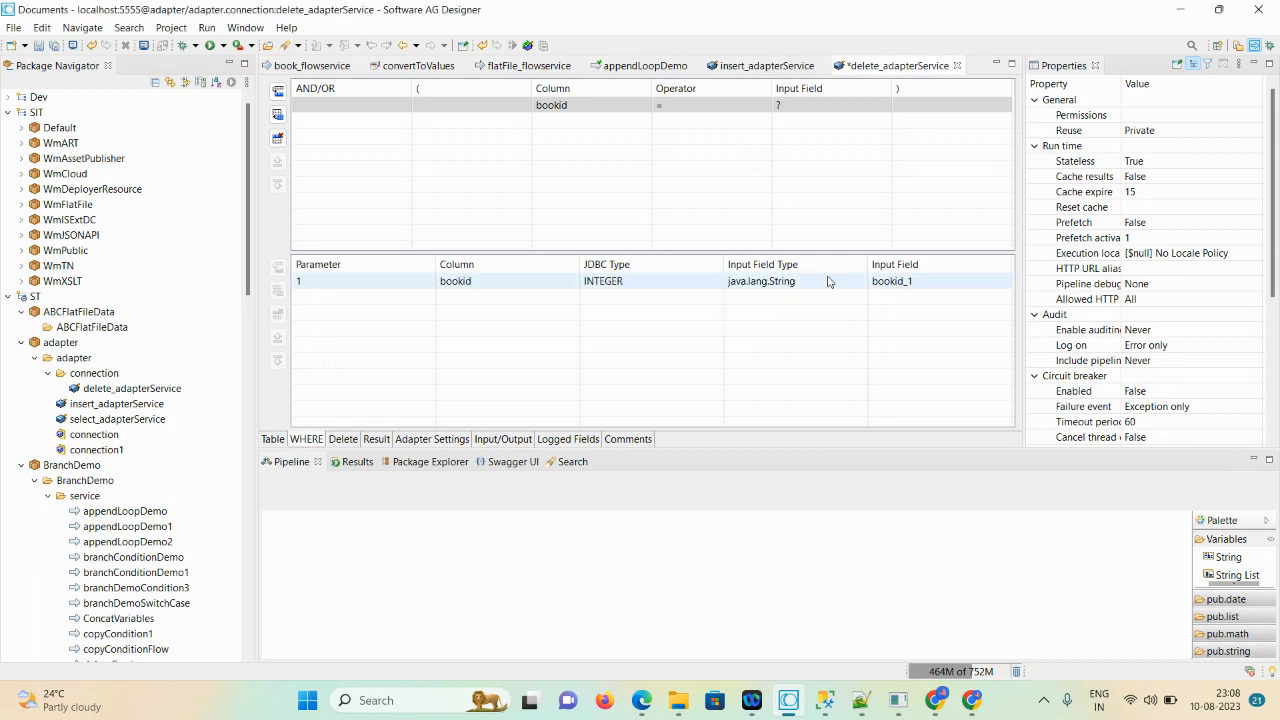
Step: Check the delete query timeout setting and name the service's result field "result"
left_click(343, 439)
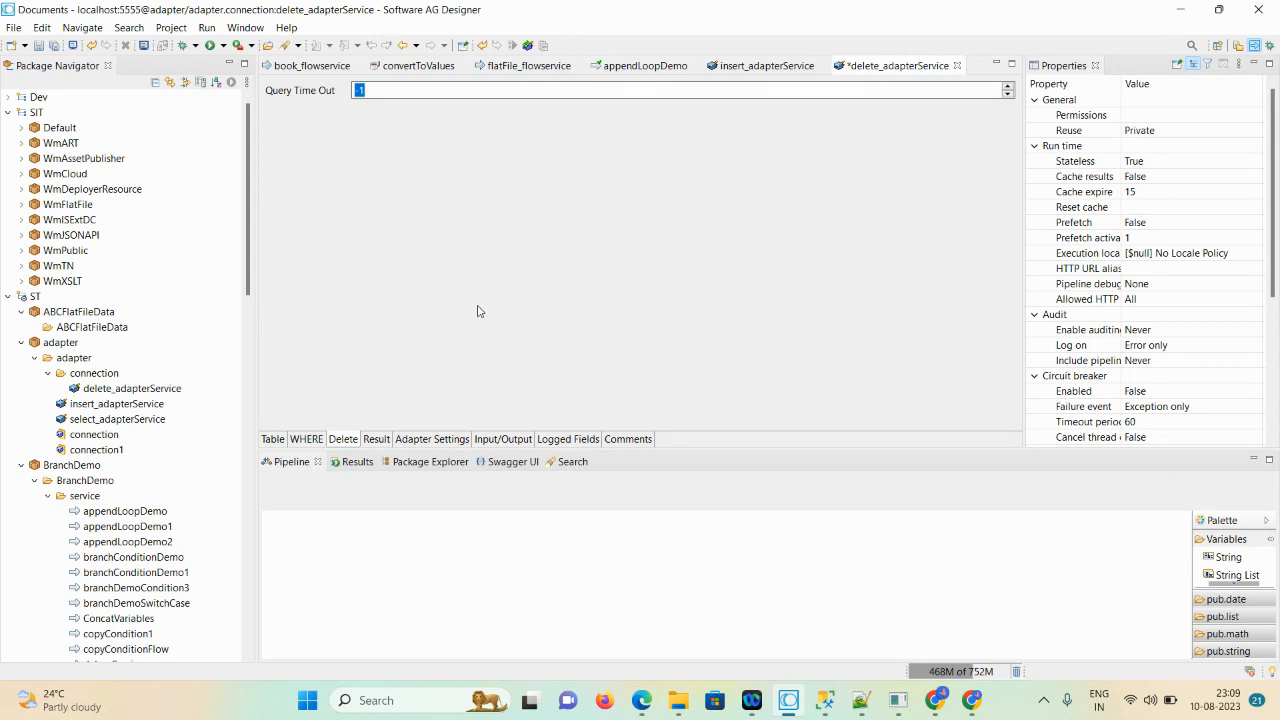
left_click(378, 442)
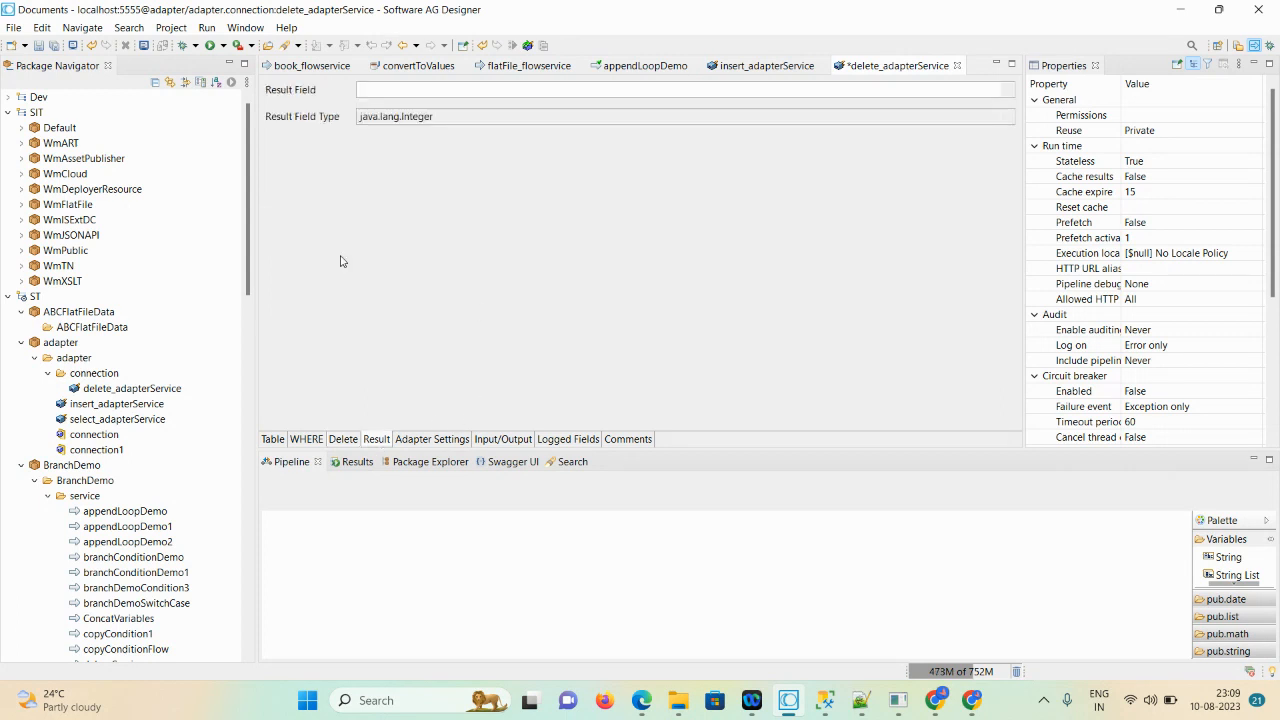
left_click(364, 92)
type("result")
Step: Review the service's adapter properties, its input and output signature, and the result field settings
left_click(440, 440)
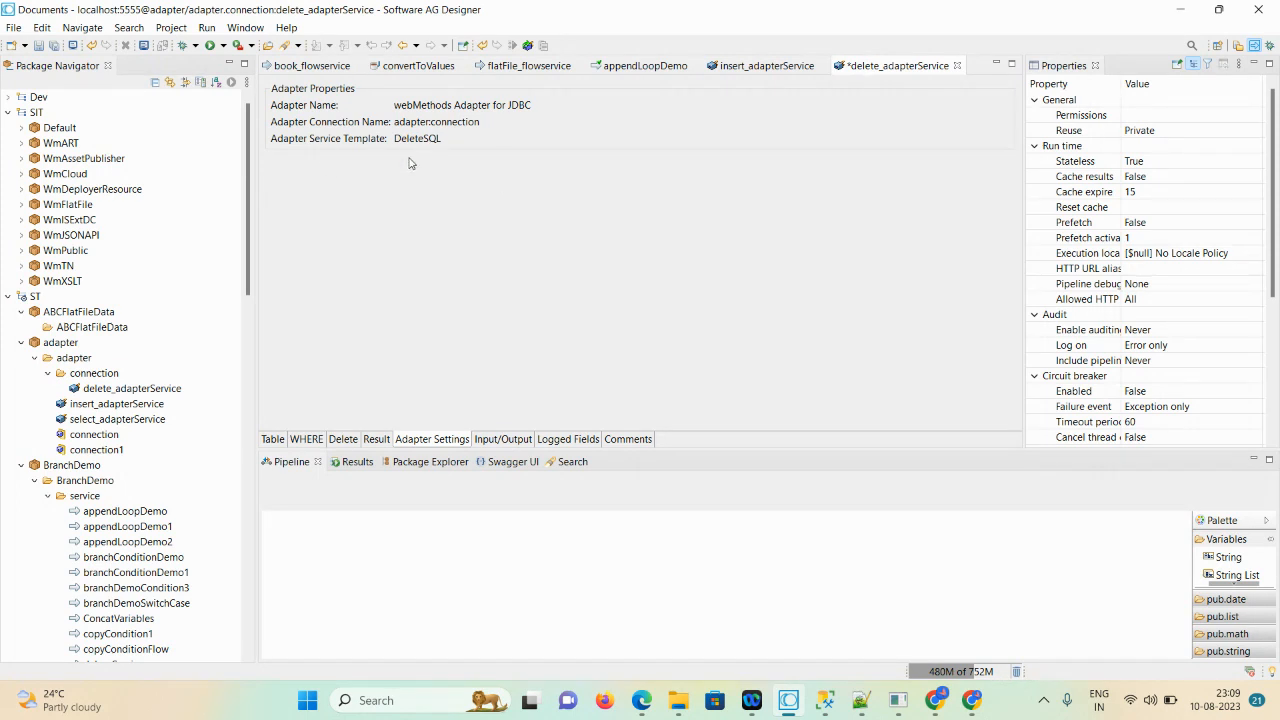
left_click(503, 441)
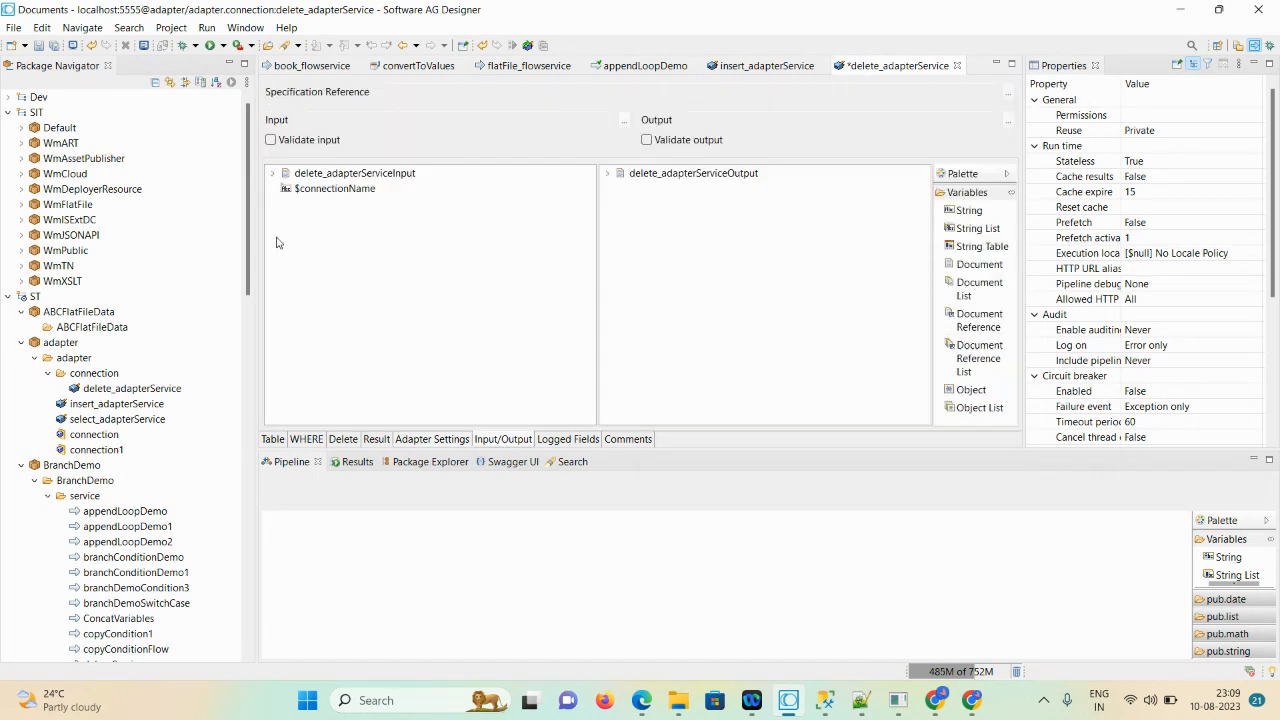
left_click(608, 175)
mouse_move(661, 195)
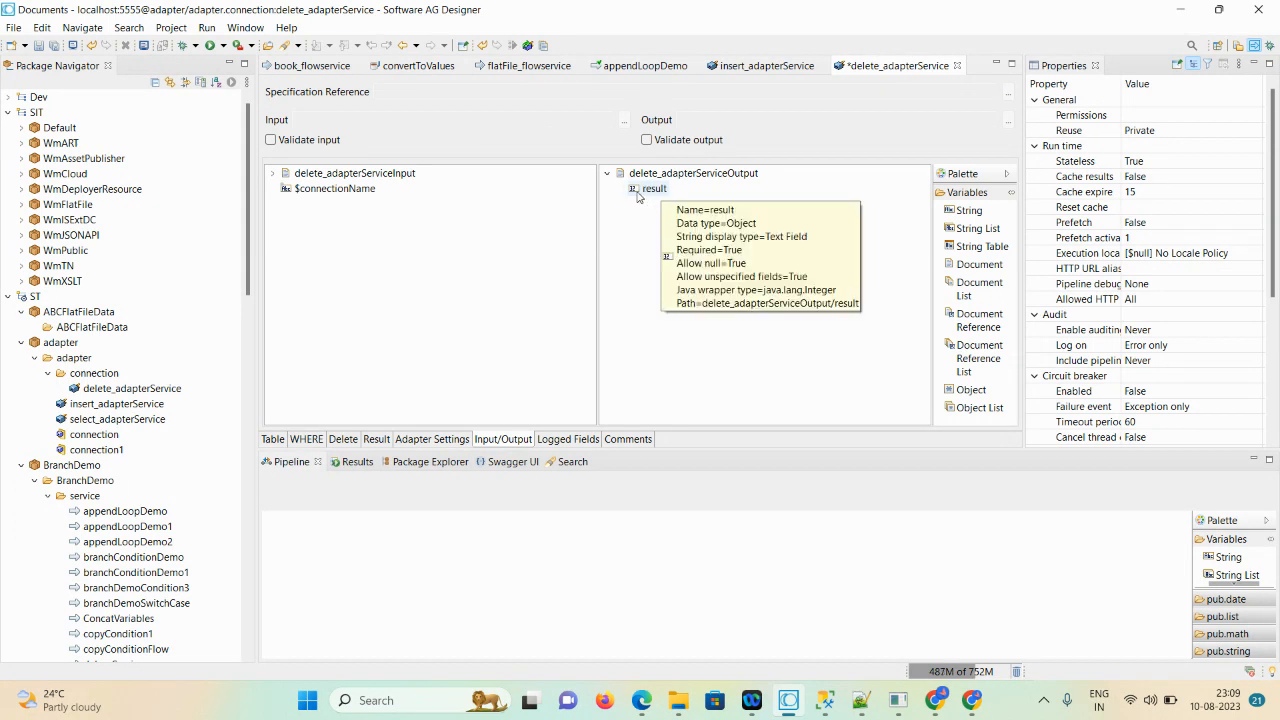
left_click(417, 440)
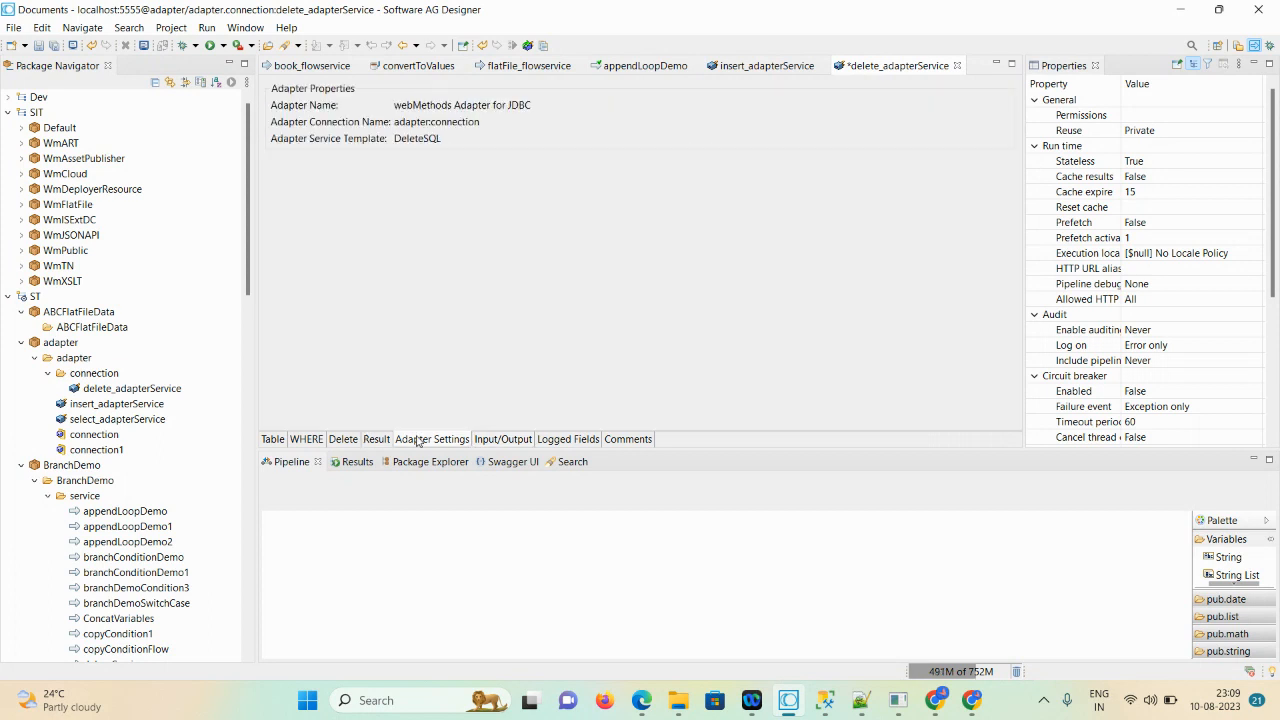
left_click(377, 440)
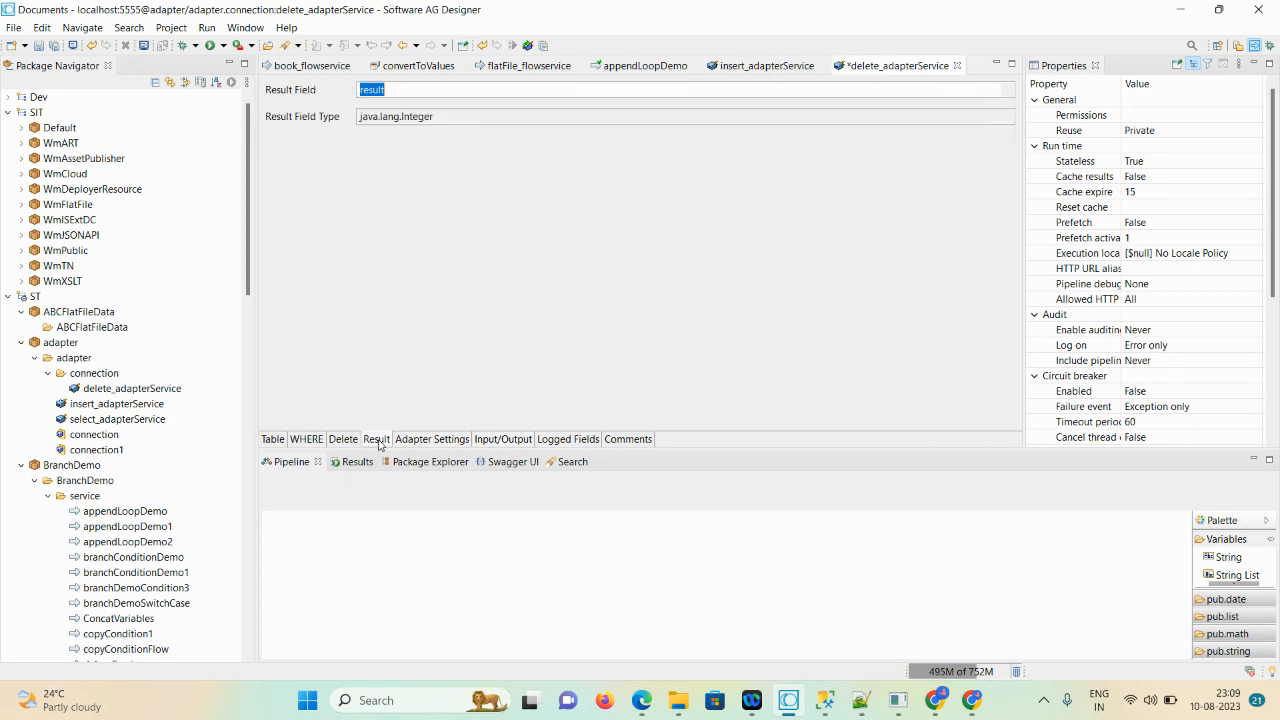
Step: Set the result field type to java.lang.String and check the result field in the service's output signature
left_click(420, 117)
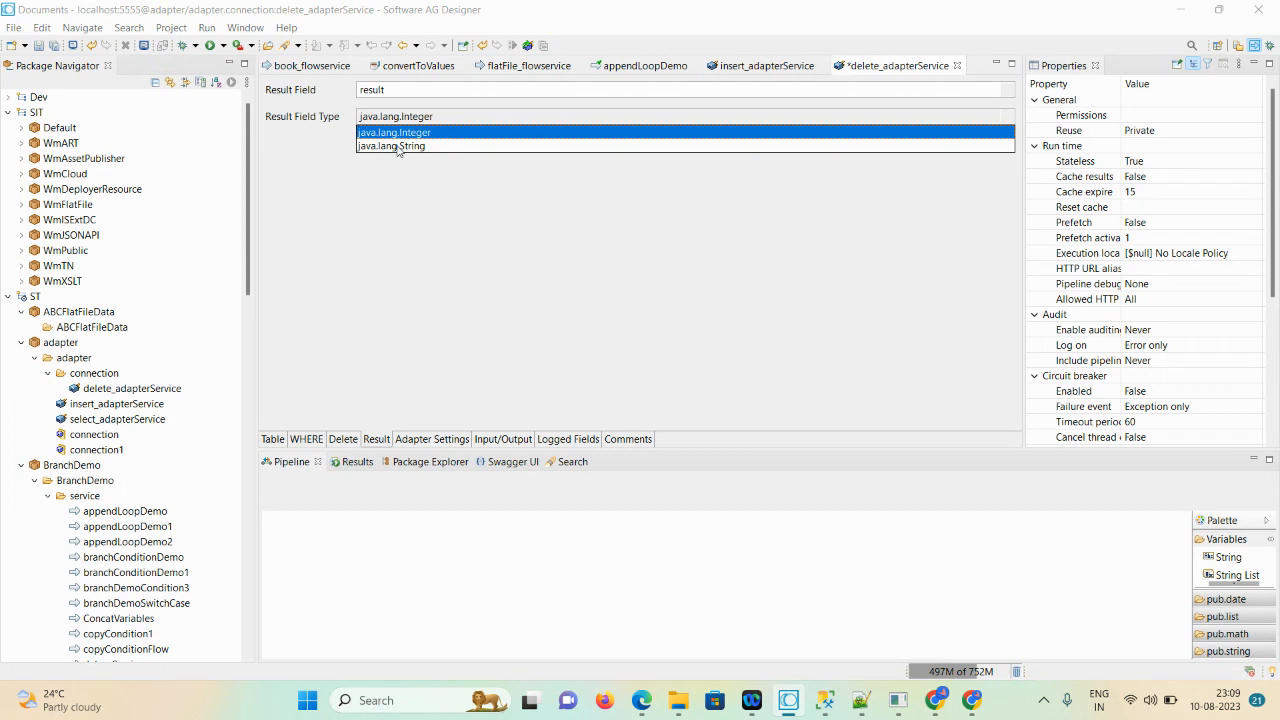
left_click(399, 147)
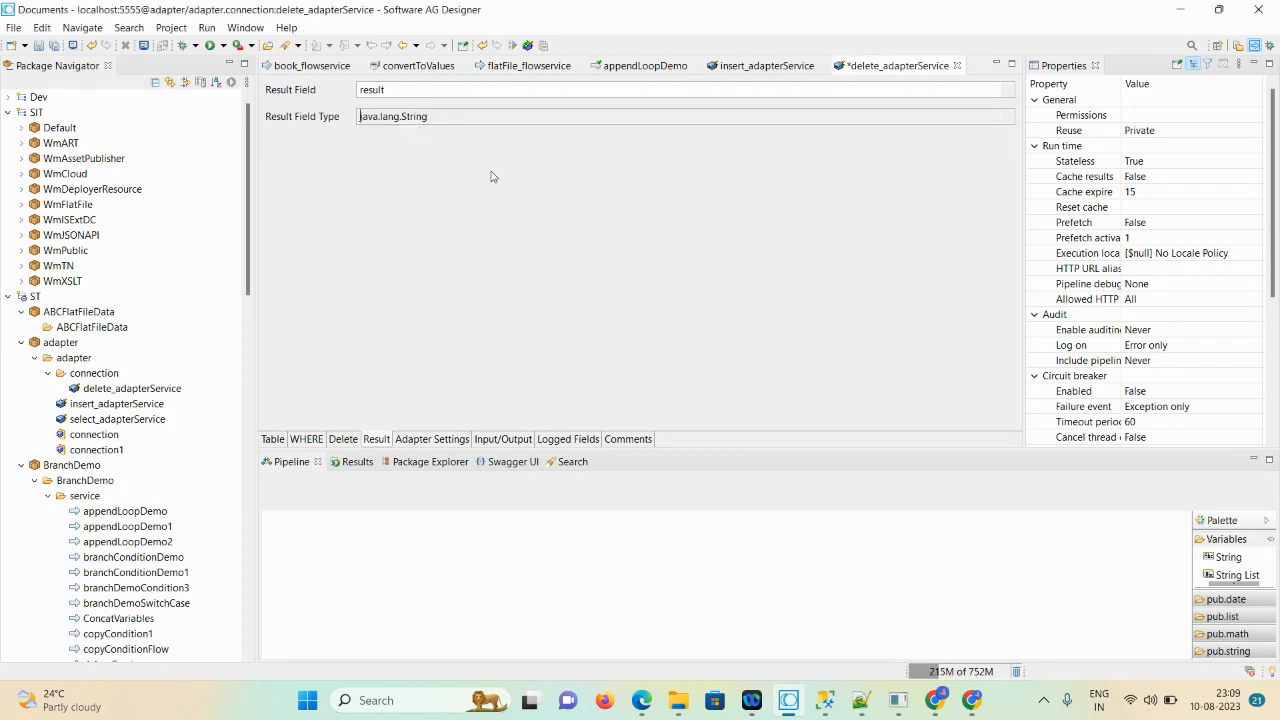
left_click(503, 441)
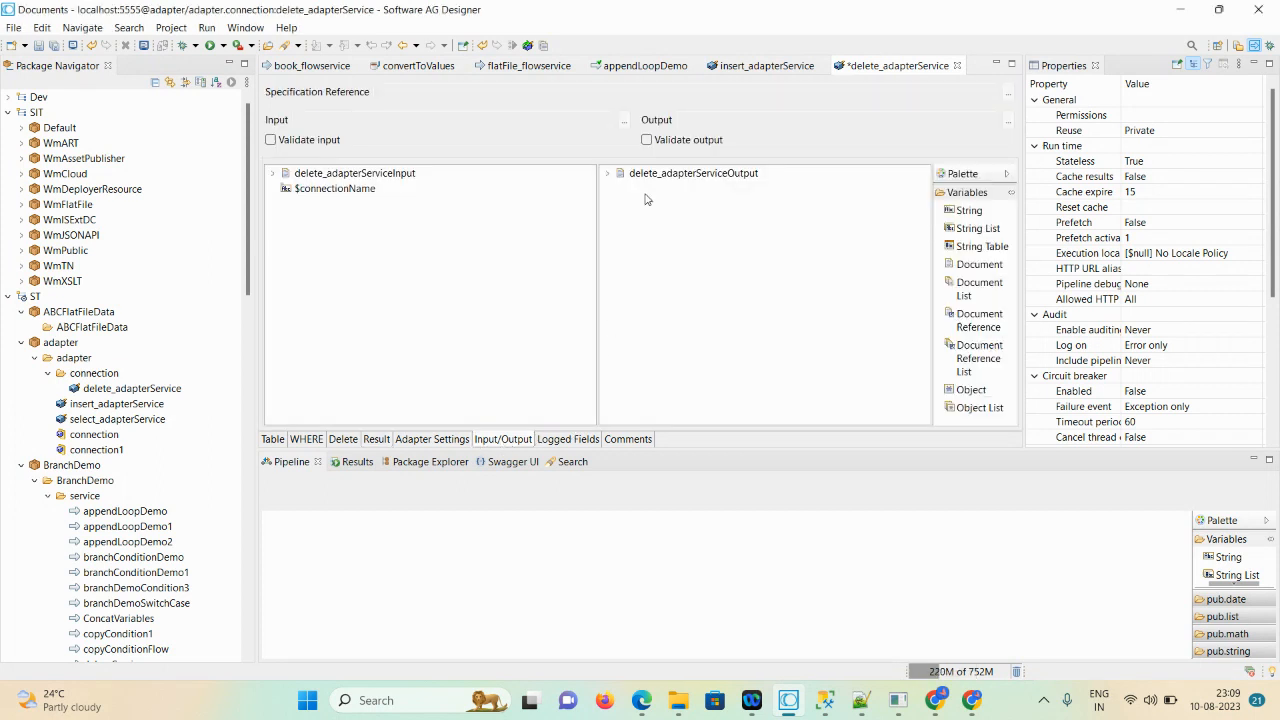
left_click(607, 173)
left_click(645, 189)
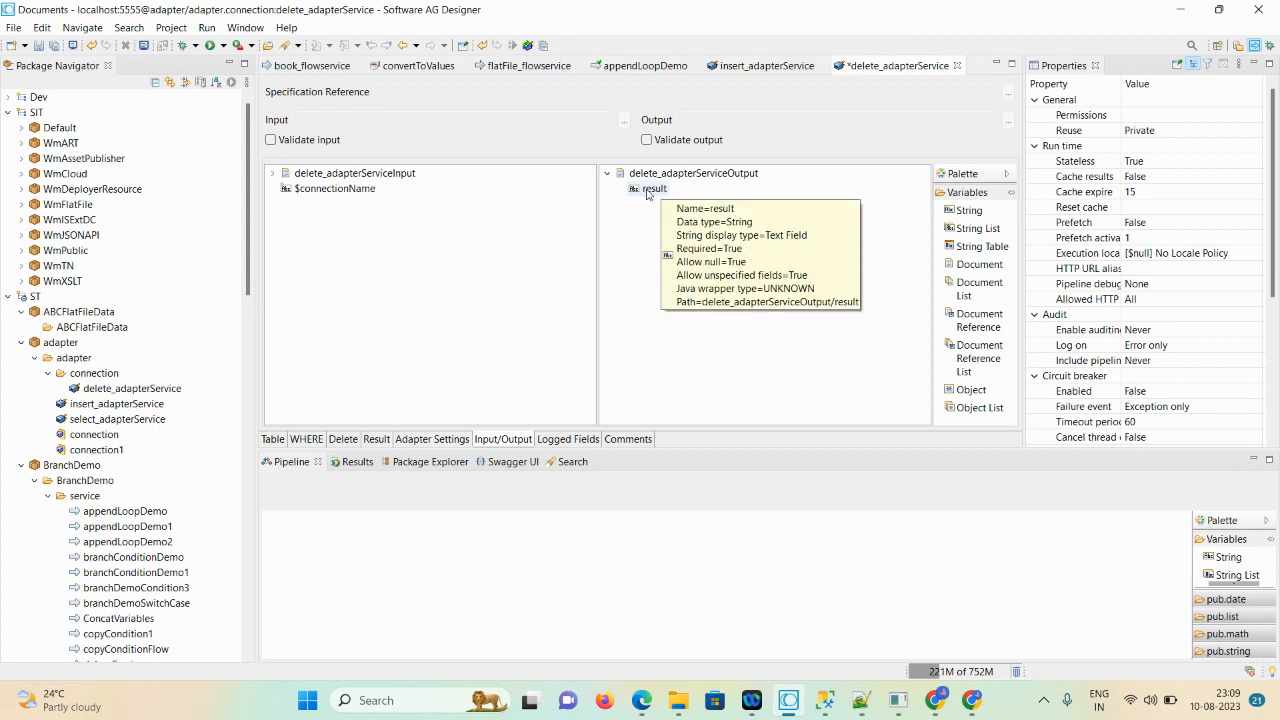
Step: Check the delete service's logged fields and comments, and save the service
left_click(577, 441)
left_click(621, 445)
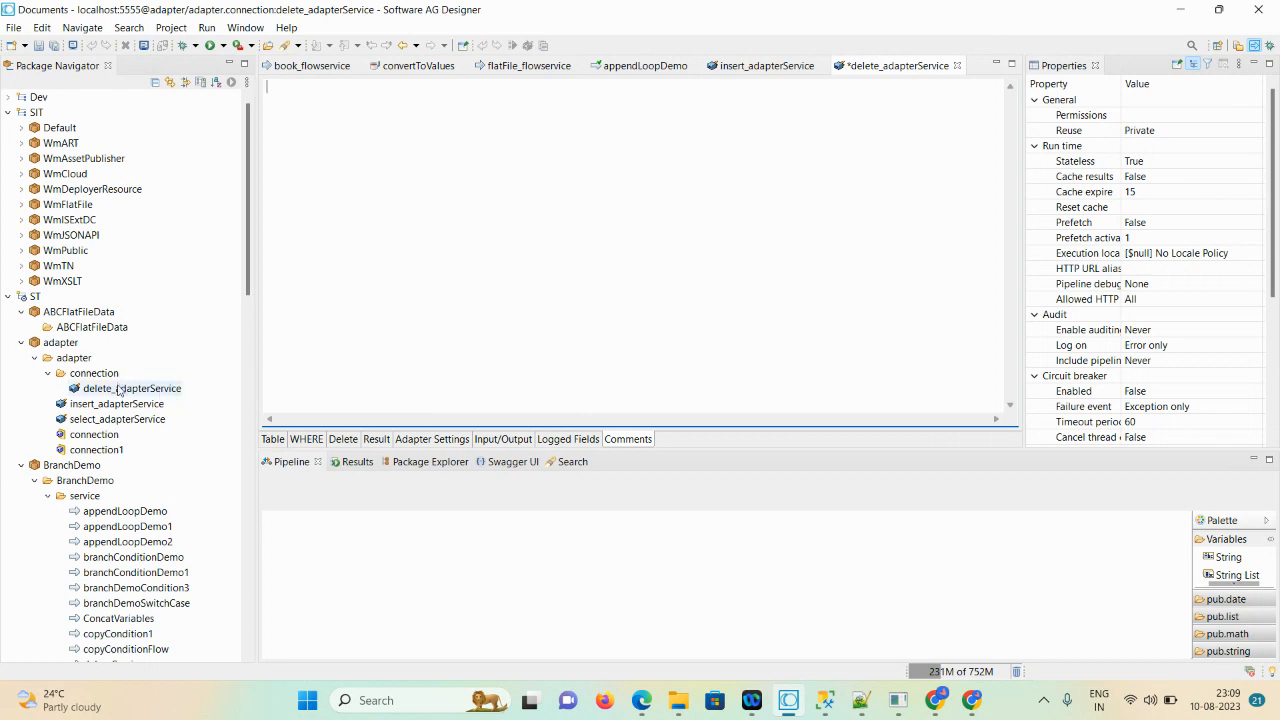
left_click(56, 47)
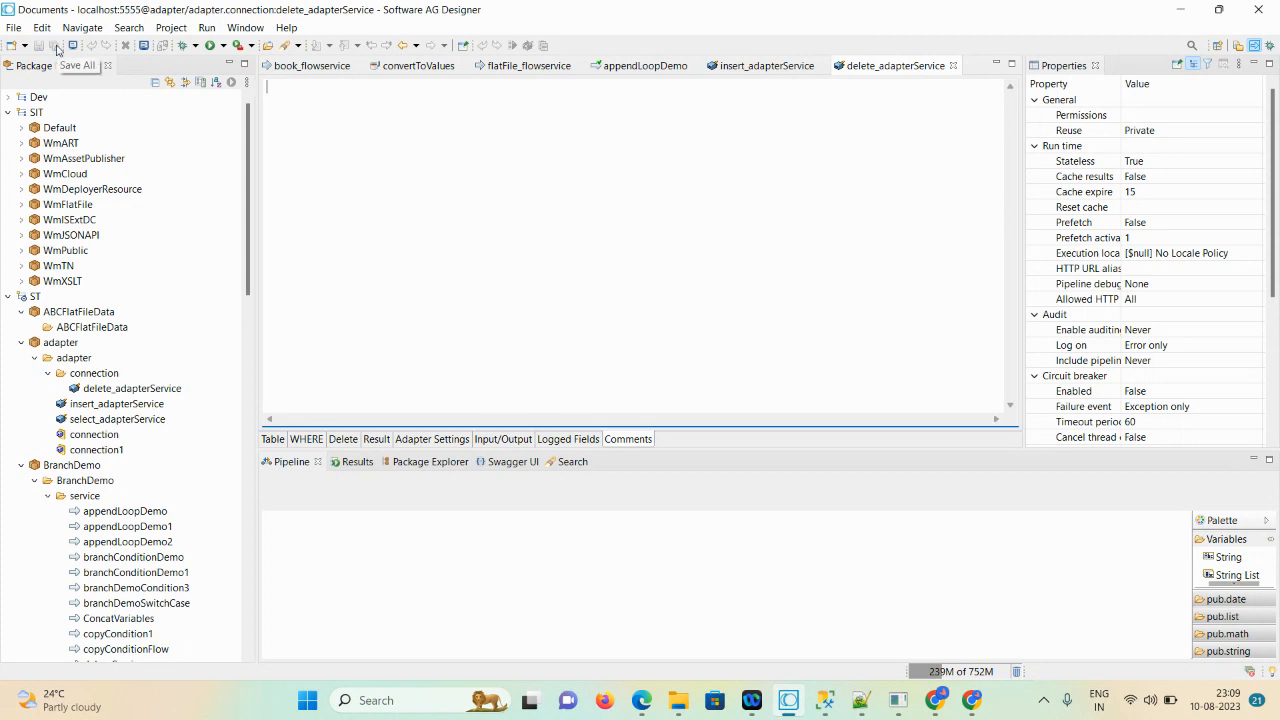
Step: Launch delete_adapterService as a service run so its input values can be entered
right_click(104, 390)
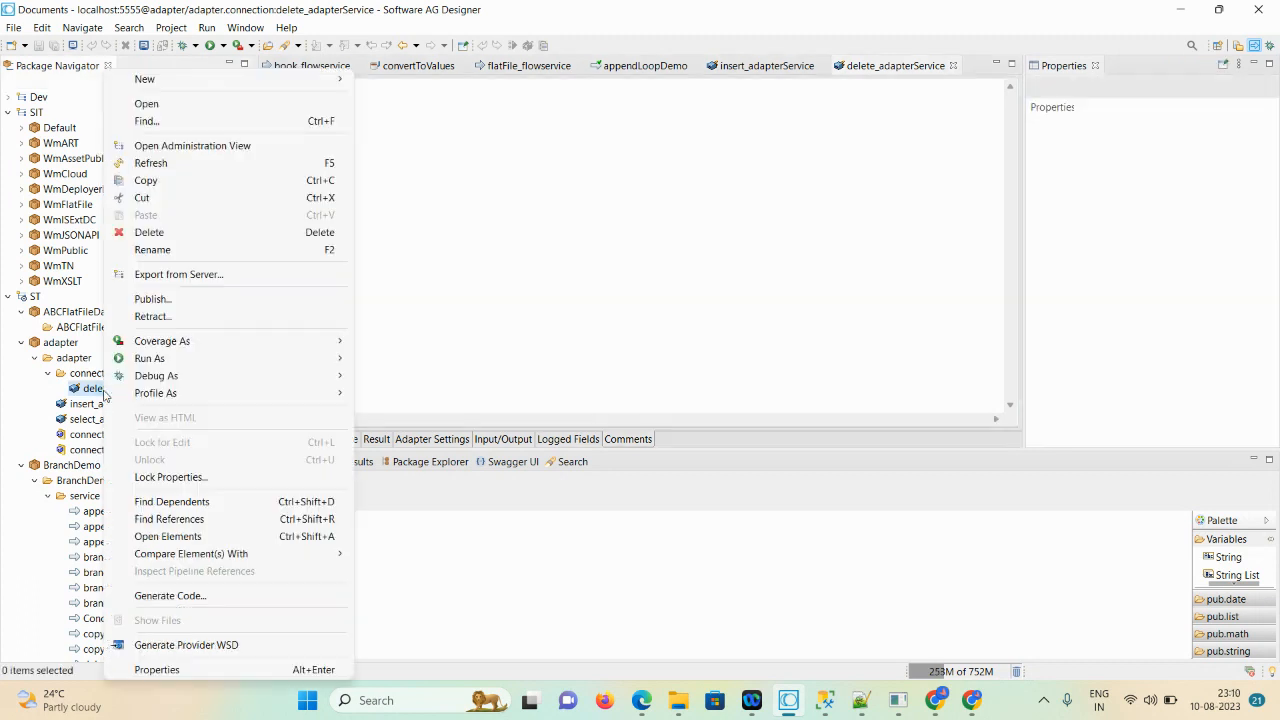
mouse_move(229, 360)
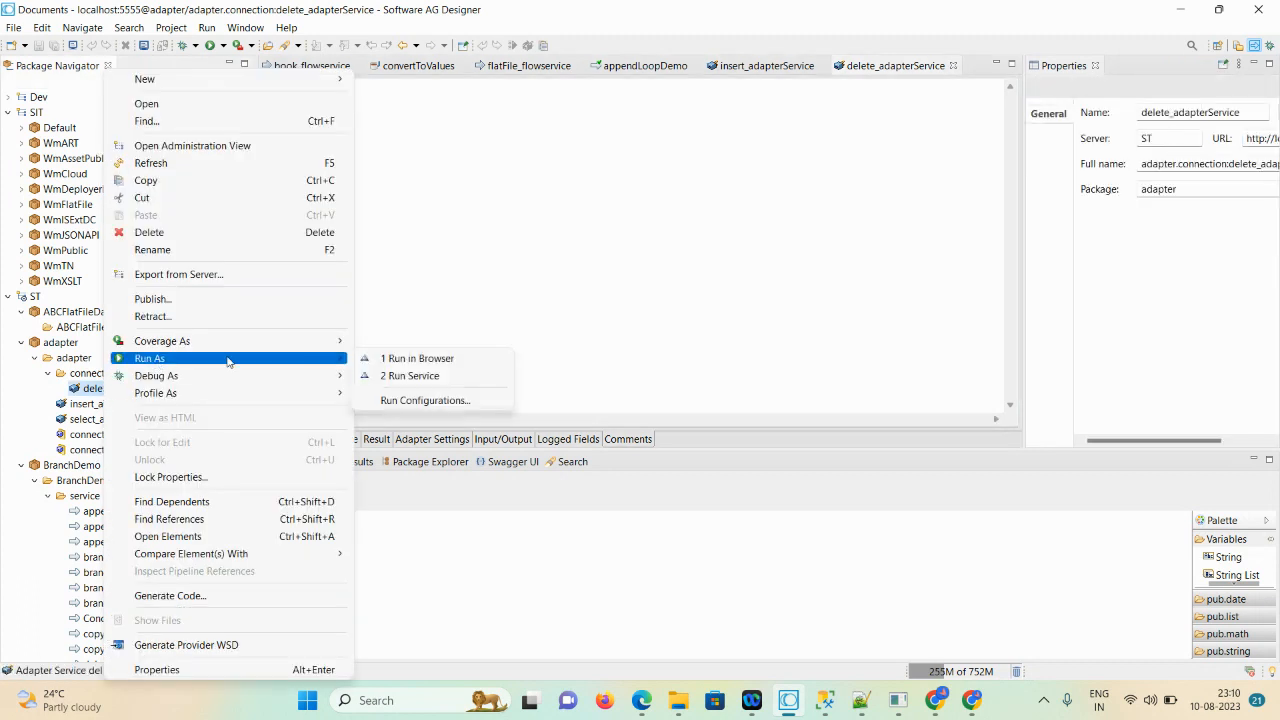
left_click(410, 376)
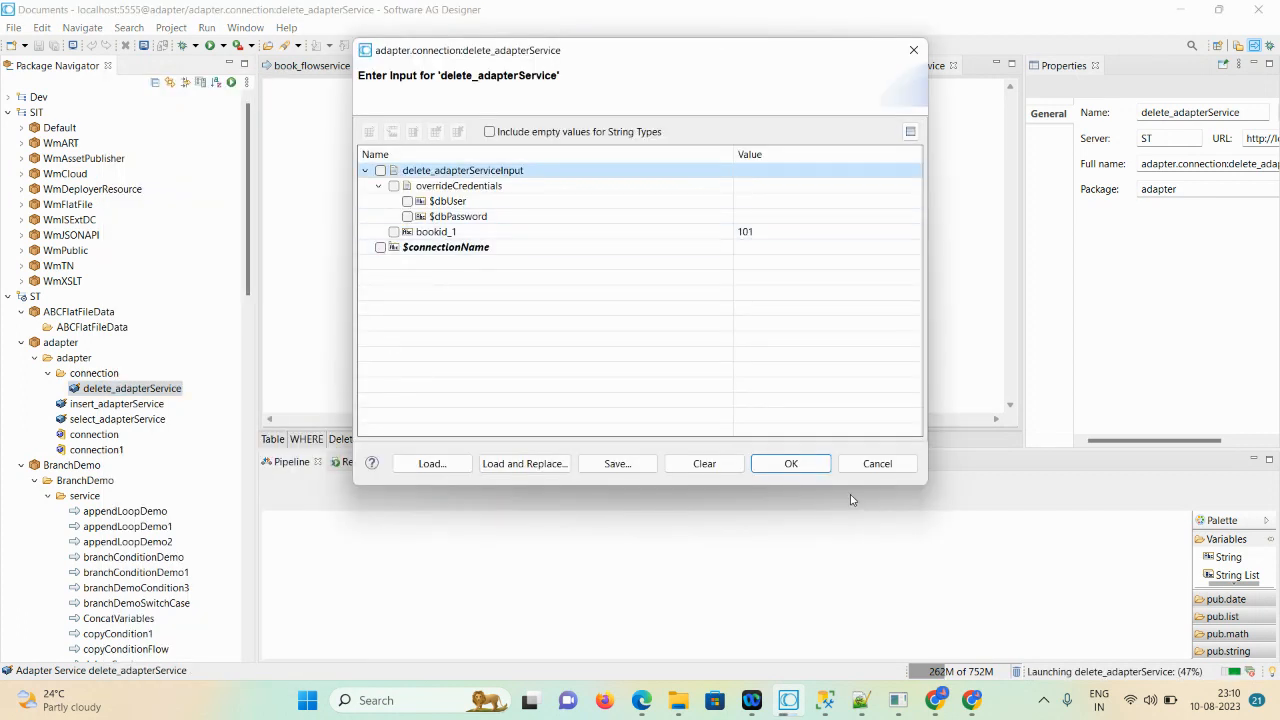
Step: Check the existing bookid values of the book table in SQL Server Management Studio, and return to Software AG Designer
mouse_move(836, 703)
left_click(838, 612)
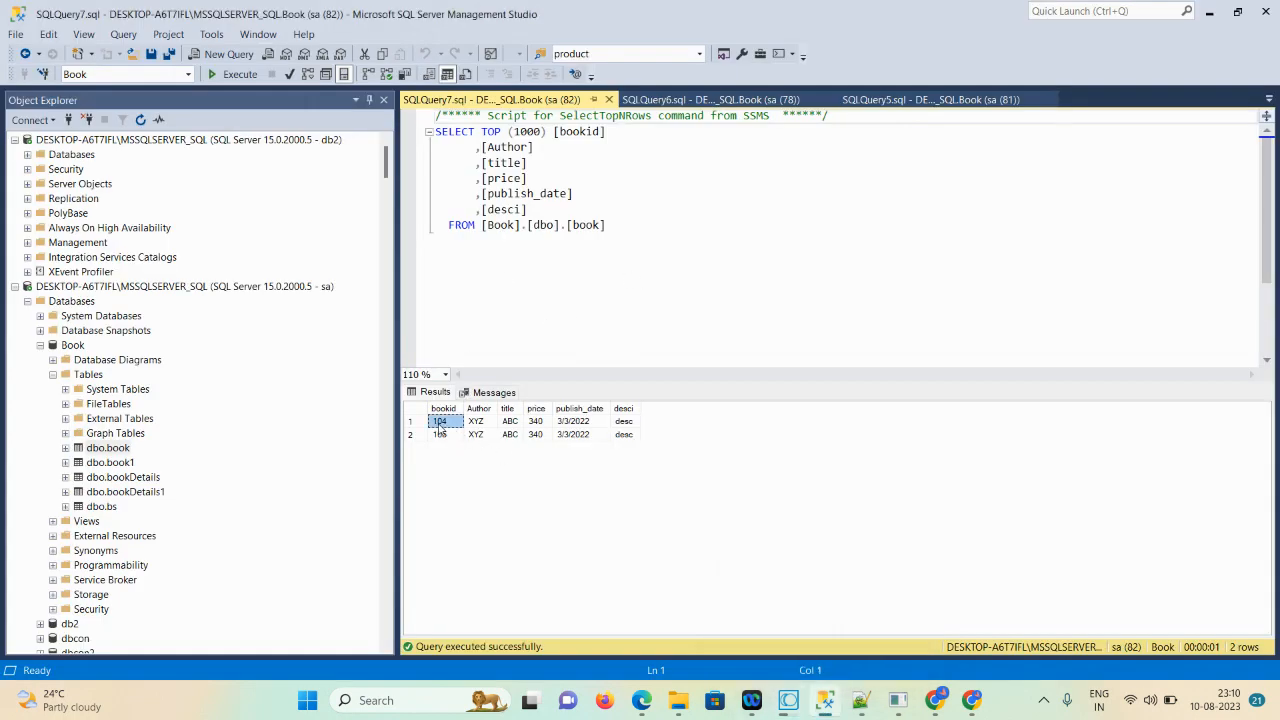
mouse_move(800, 698)
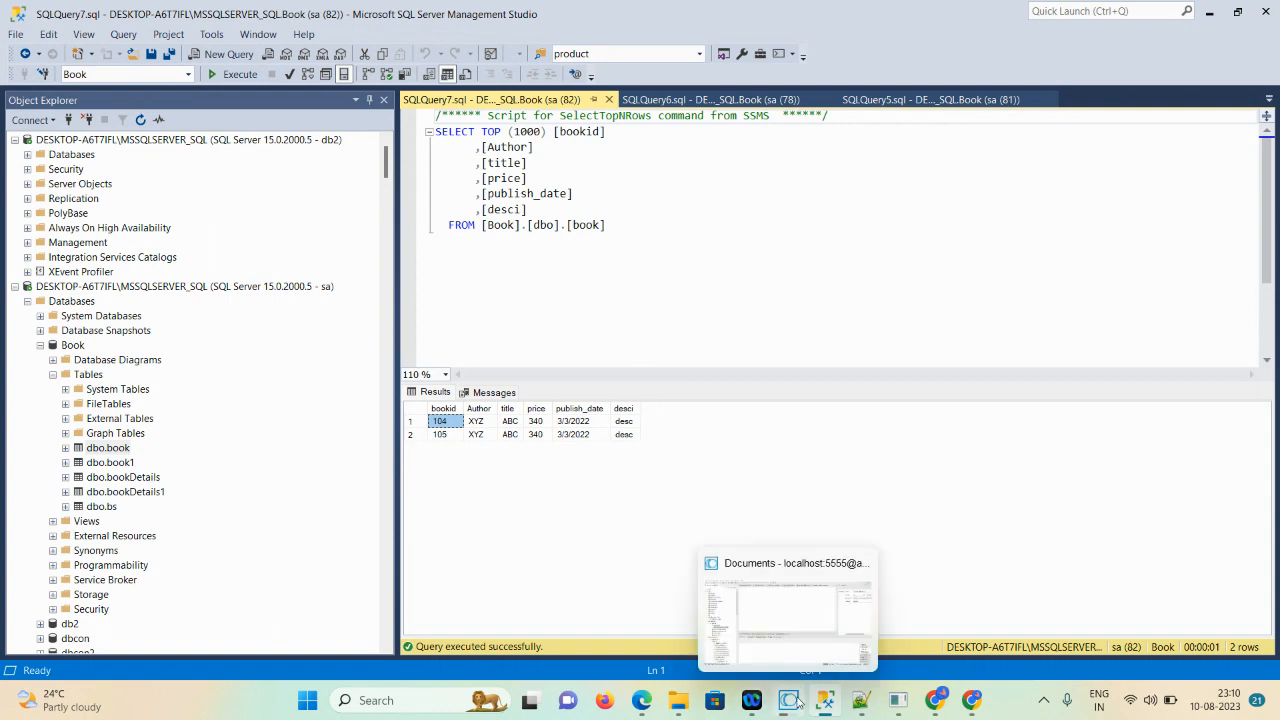
left_click(765, 615)
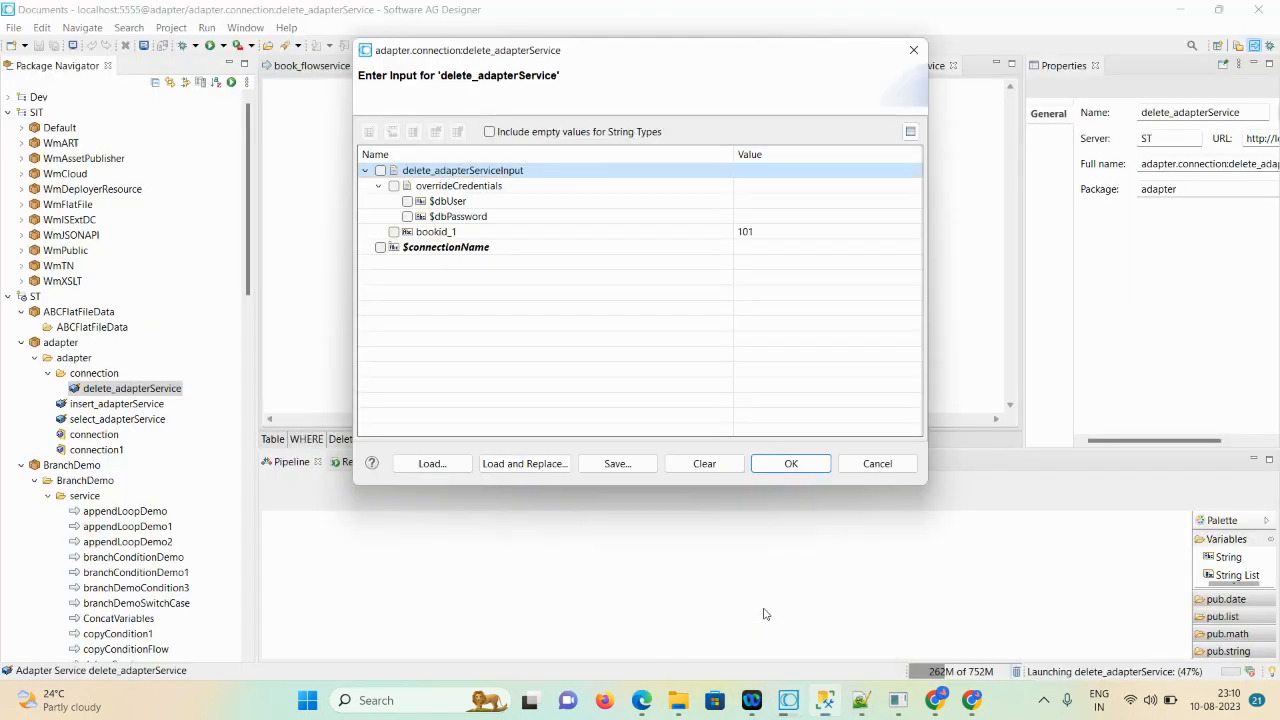
Step: Set the bookid_1 input to 104 and run the delete service
left_click(757, 231)
left_click(757, 231)
key("BackSpace")
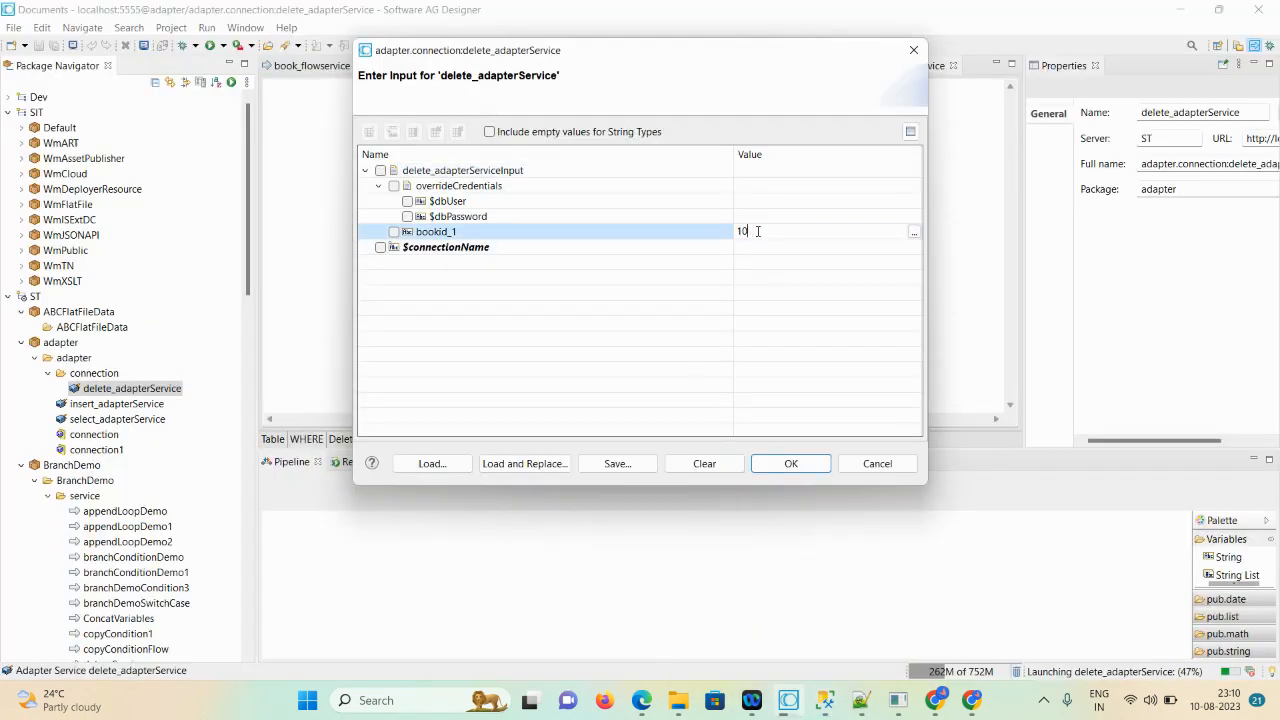
type("4")
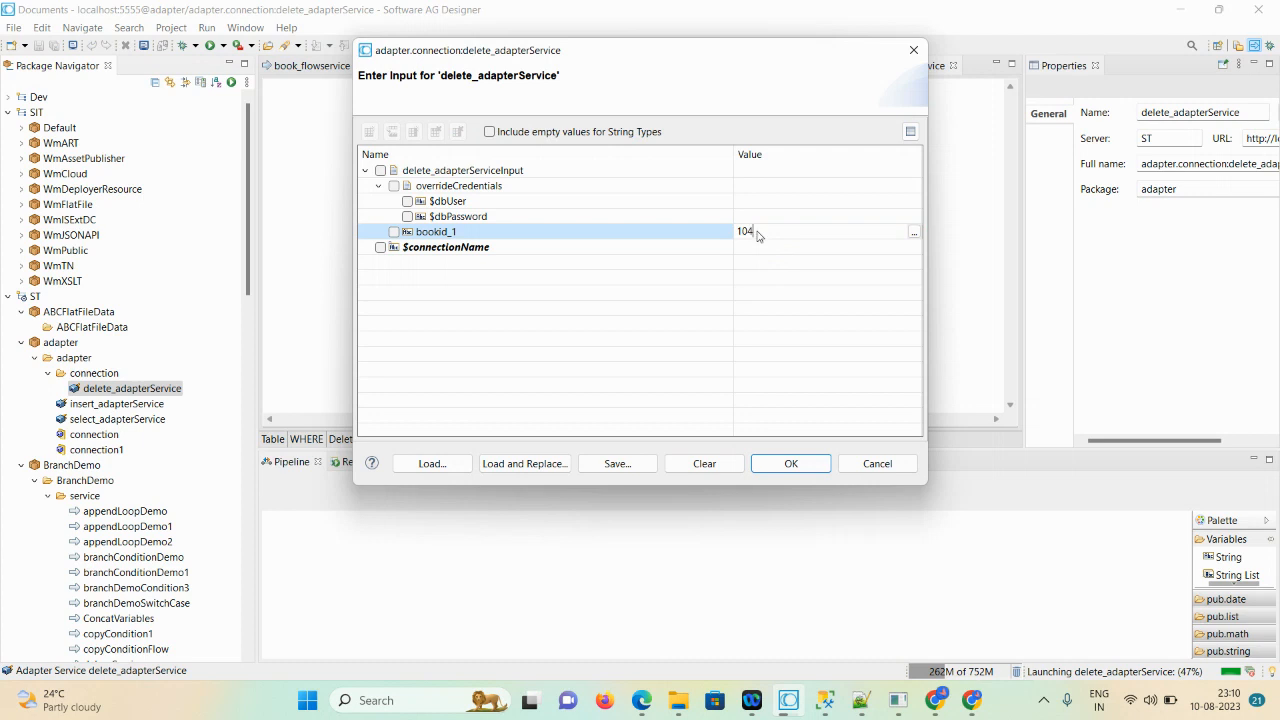
left_click(777, 467)
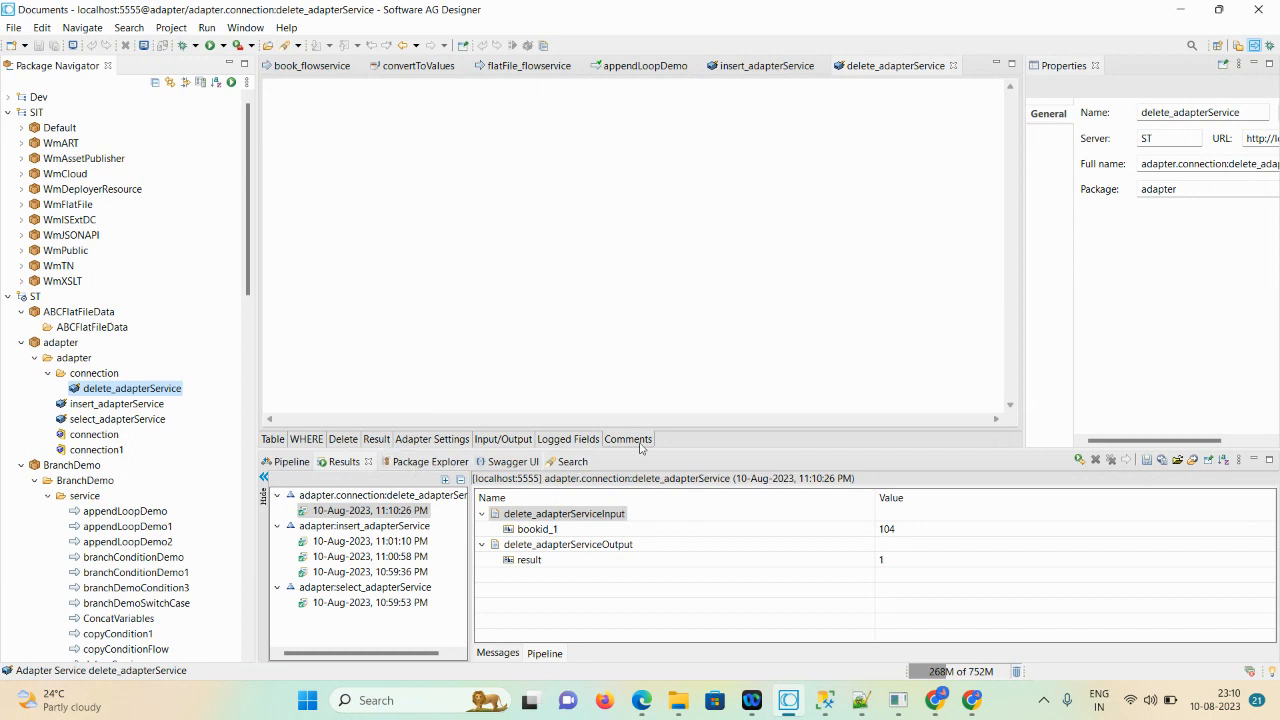
Step: Switch to SQL Server Management Studio and query the top 1000 rows of dbo.book to check the deletion
mouse_move(825, 700)
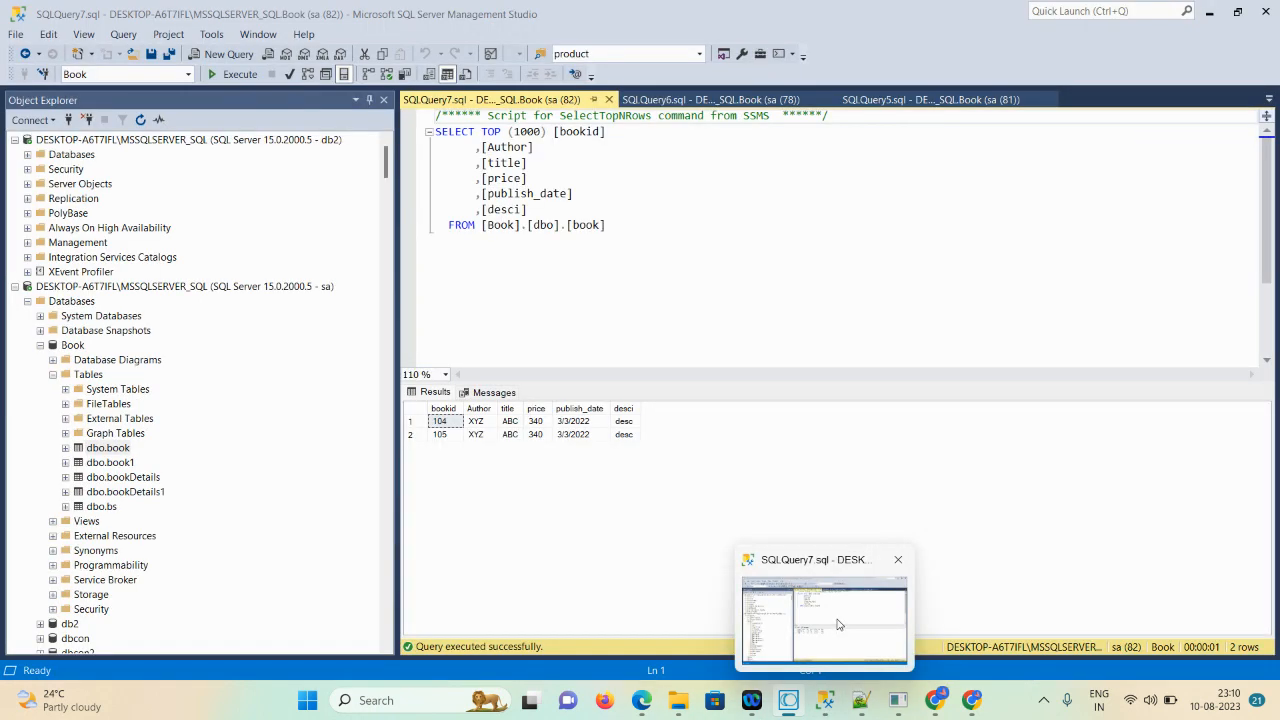
left_click(838, 624)
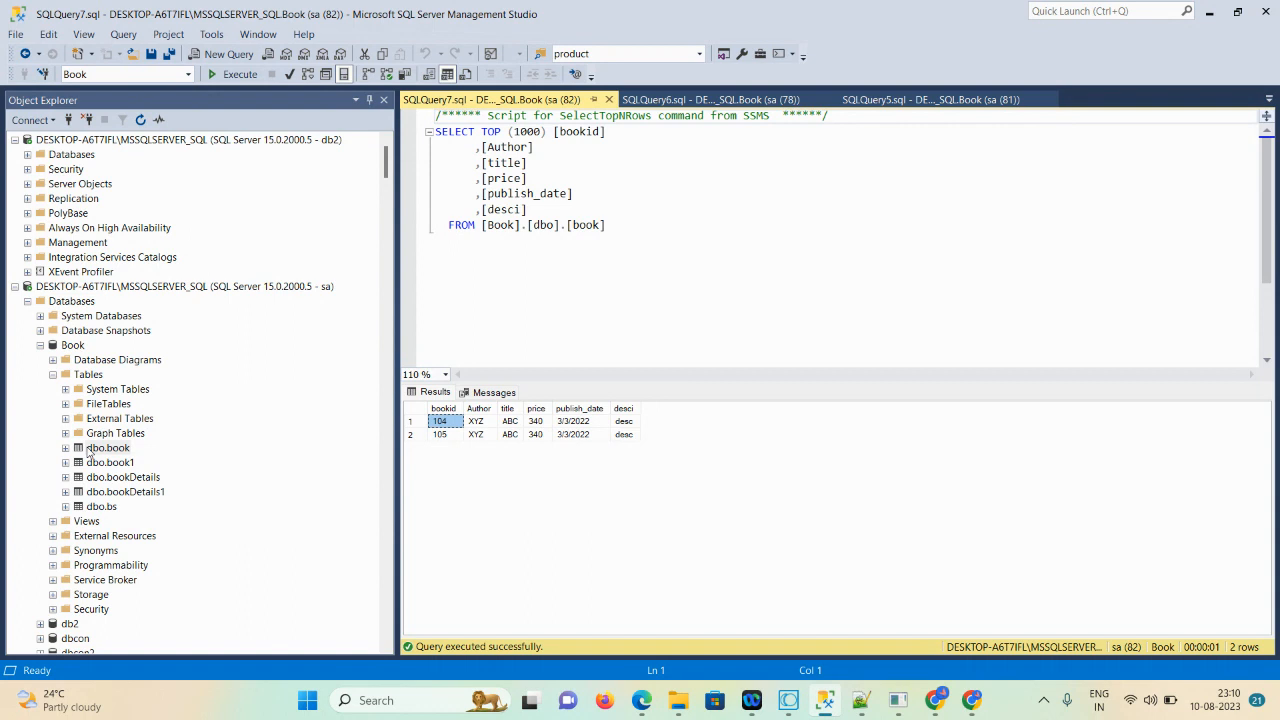
right_click(97, 448)
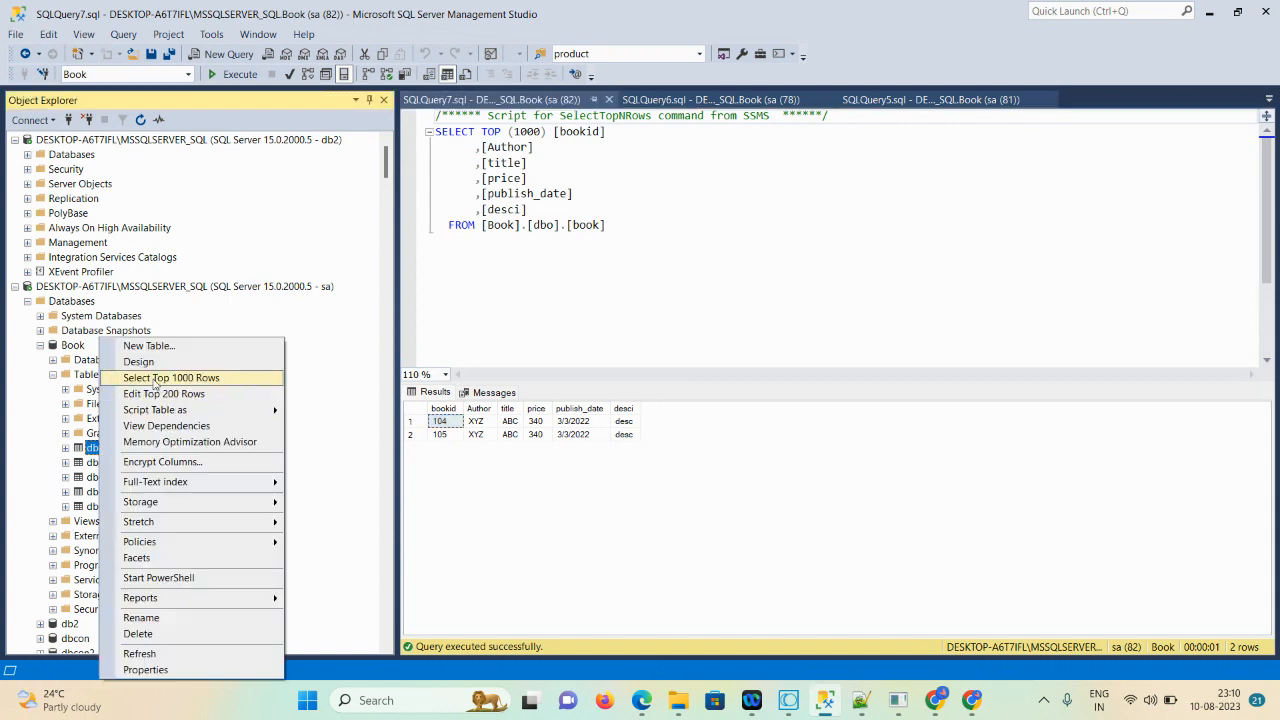
left_click(156, 383)
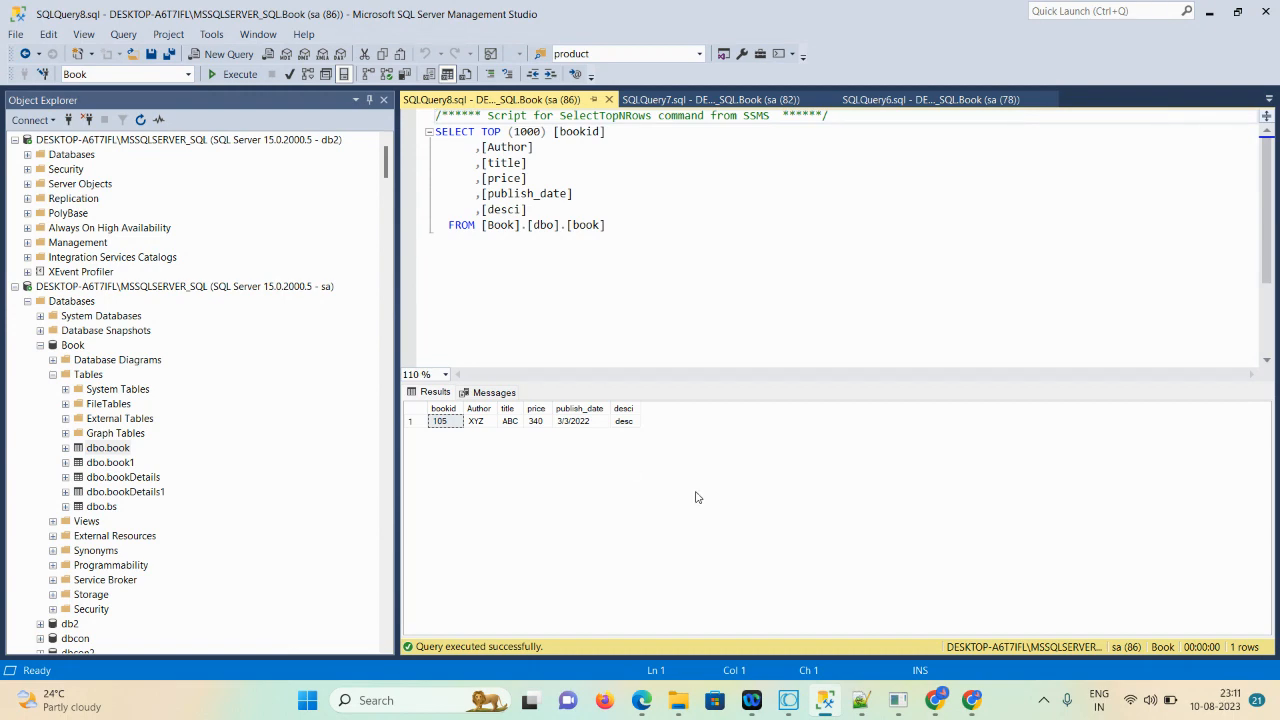
key("super+d")
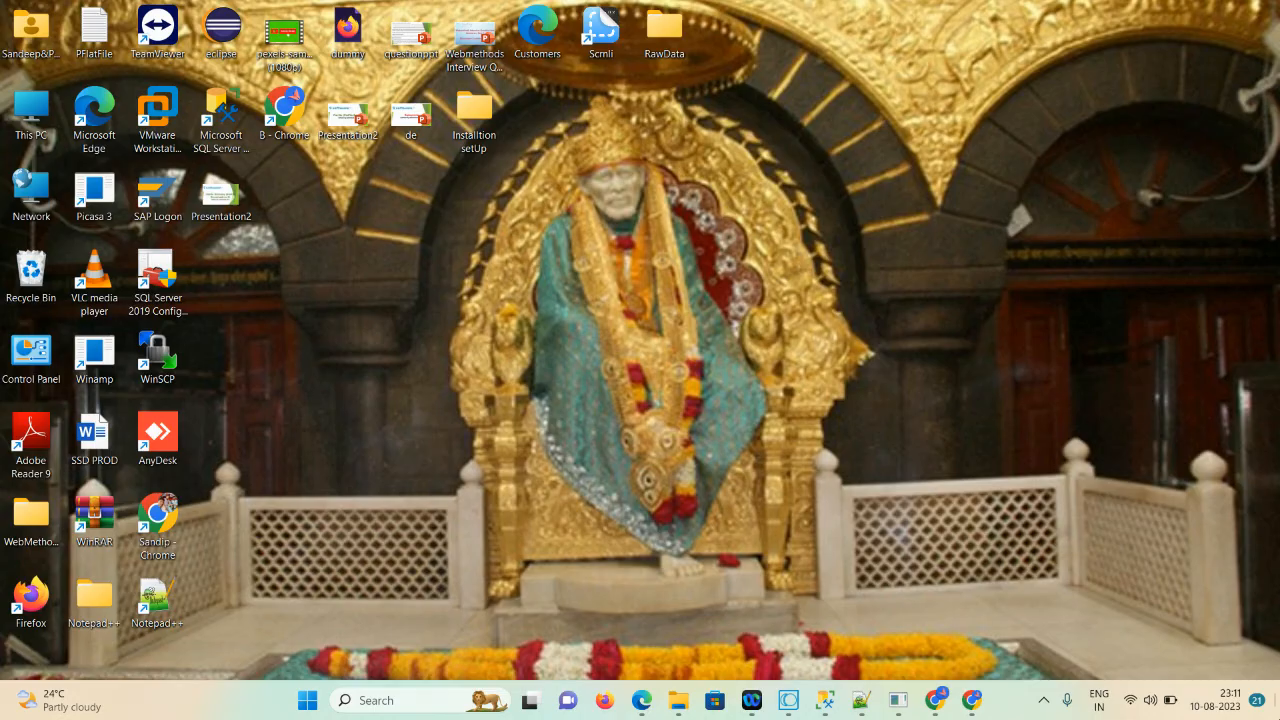
left_click(293, 40)
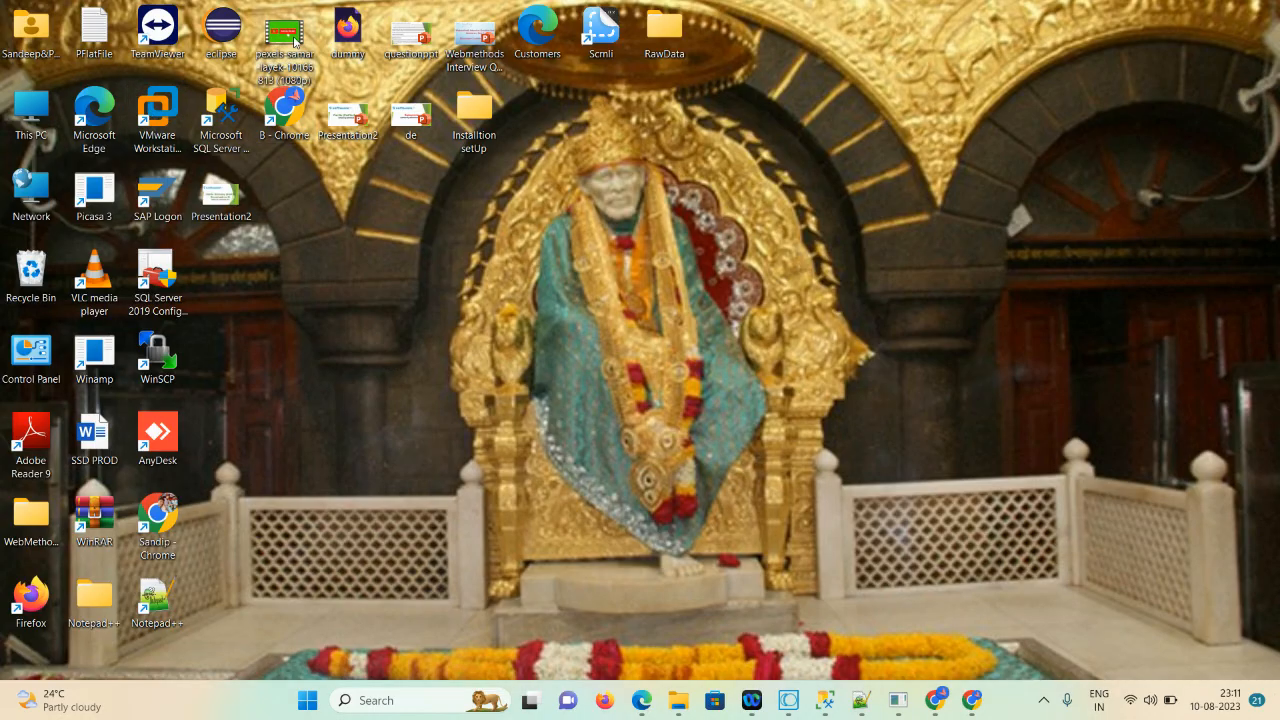
double_click(293, 40)
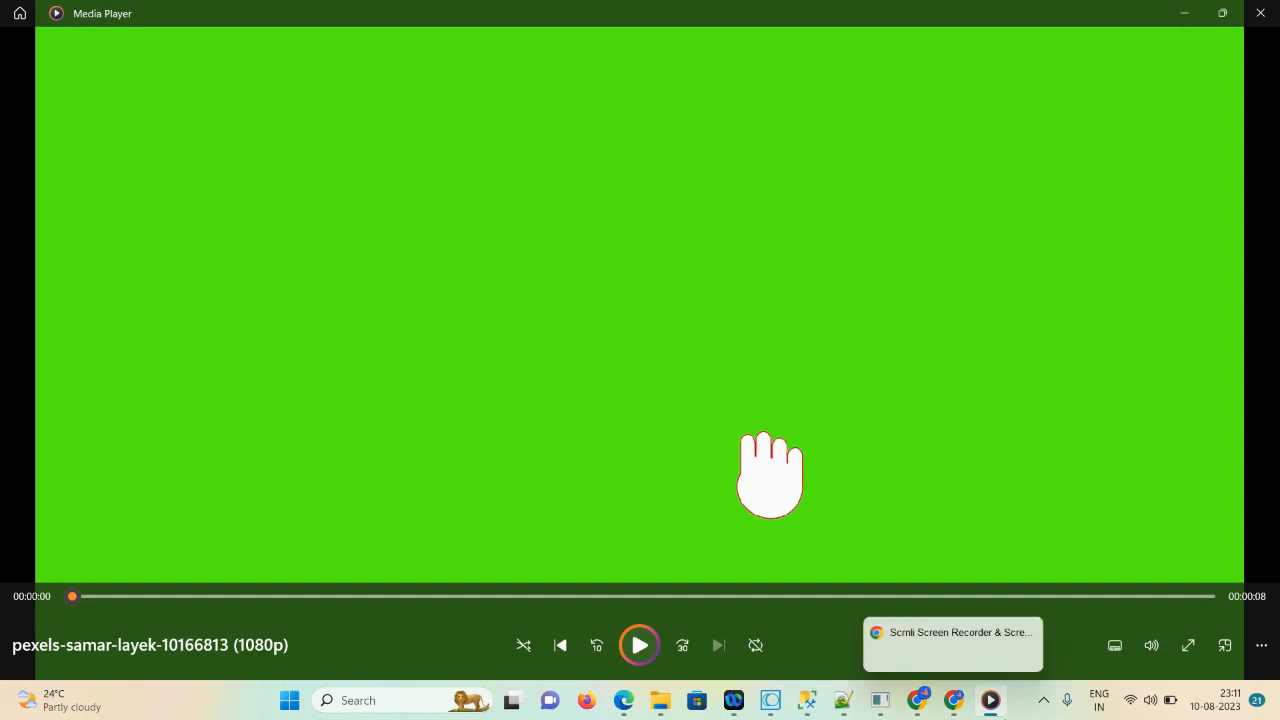
mouse_move(917, 700)
left_click(910, 634)
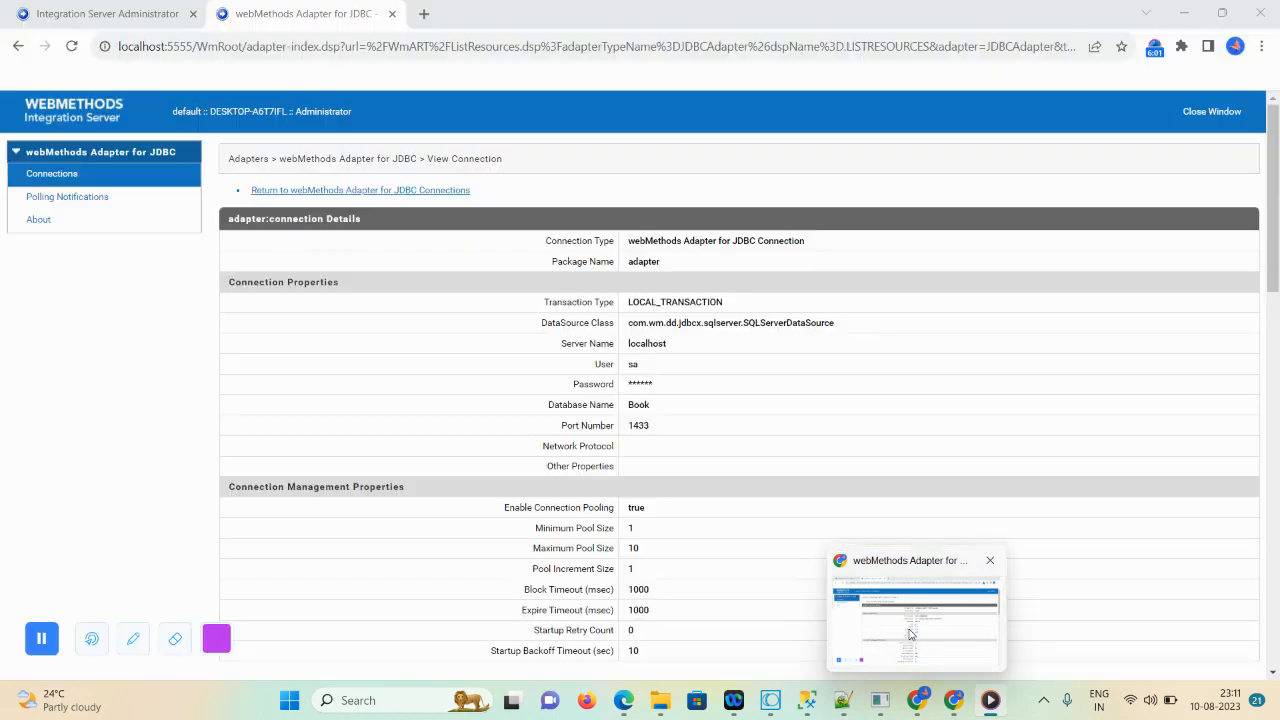